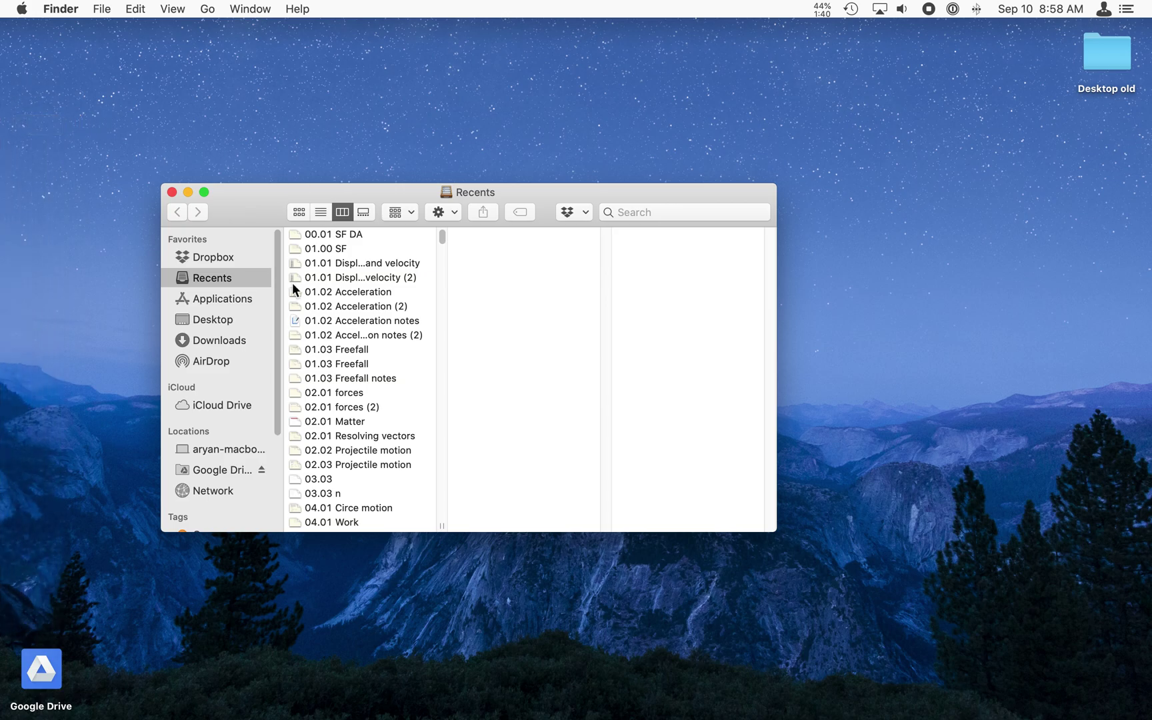
- Open Microsoft Excel from the Applications folder
click(220, 301)
scroll(395, 319, down, 15)
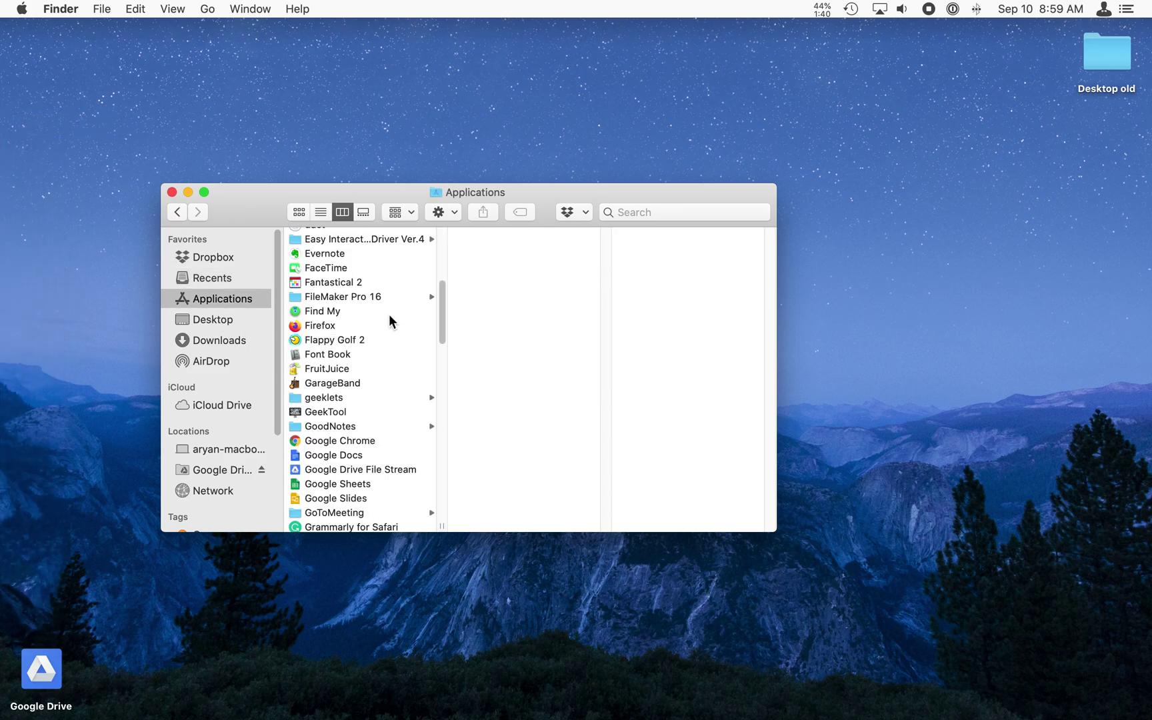
scroll(377, 322, down, 15)
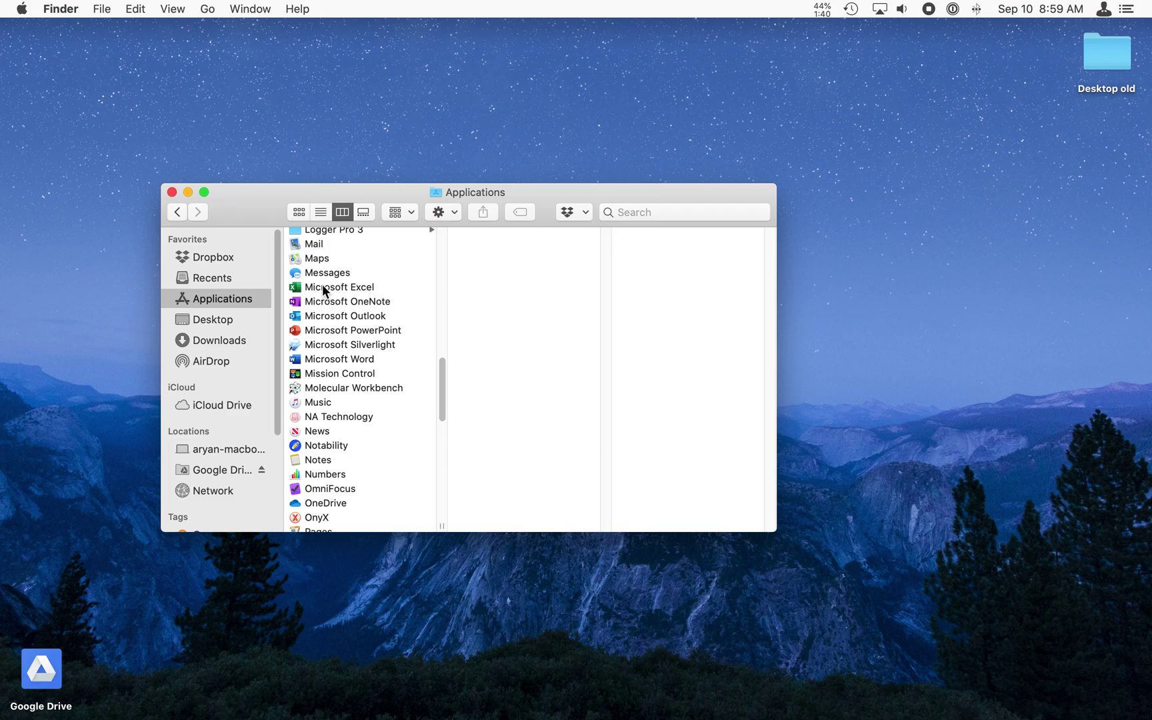
double_click(322, 287)
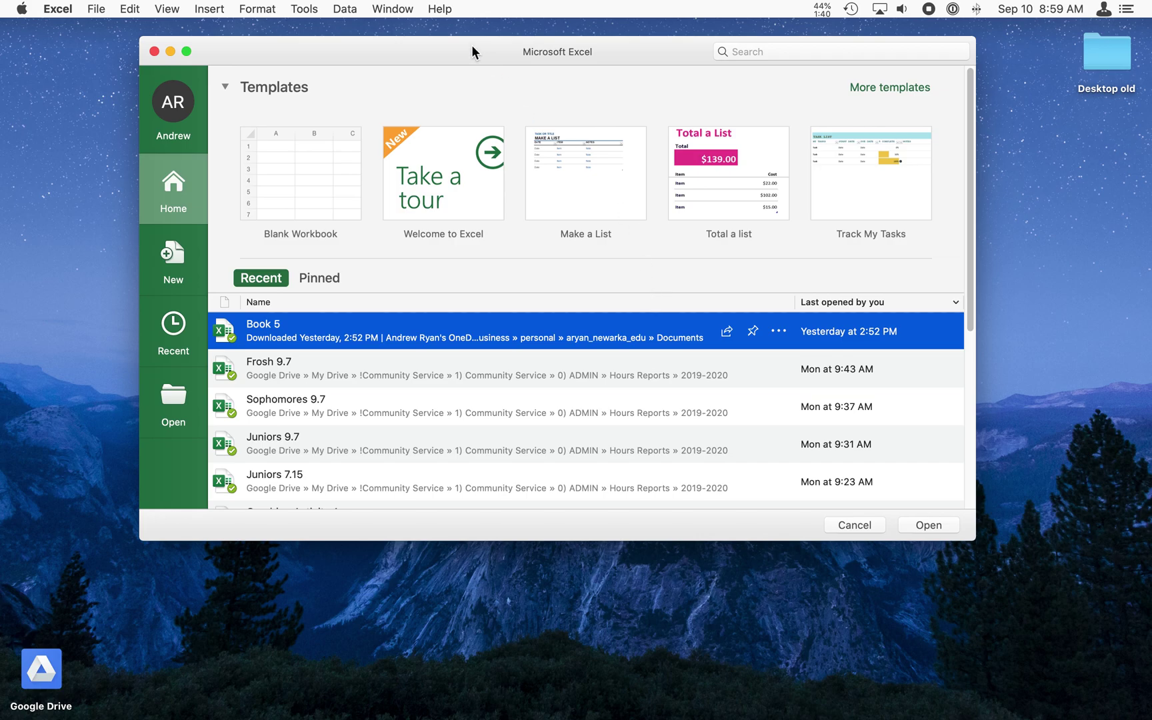
- Create a new blank workbook from the start window
drag(471, 45, 433, 45)
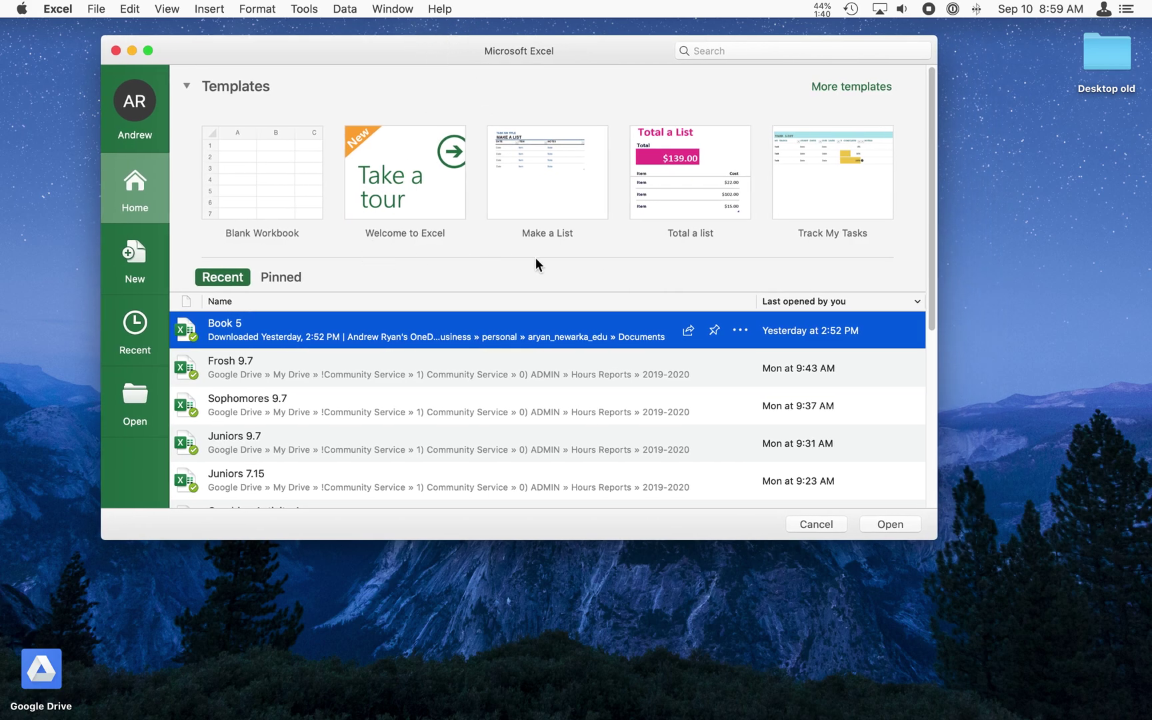
click(279, 196)
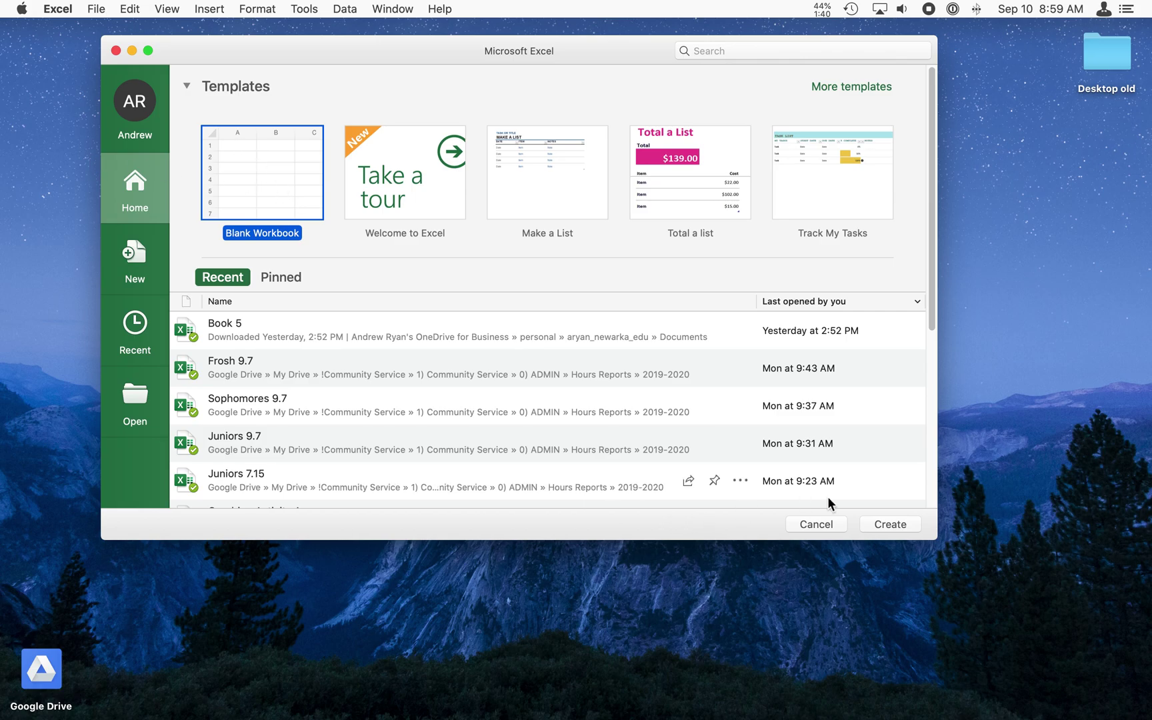
click(901, 525)
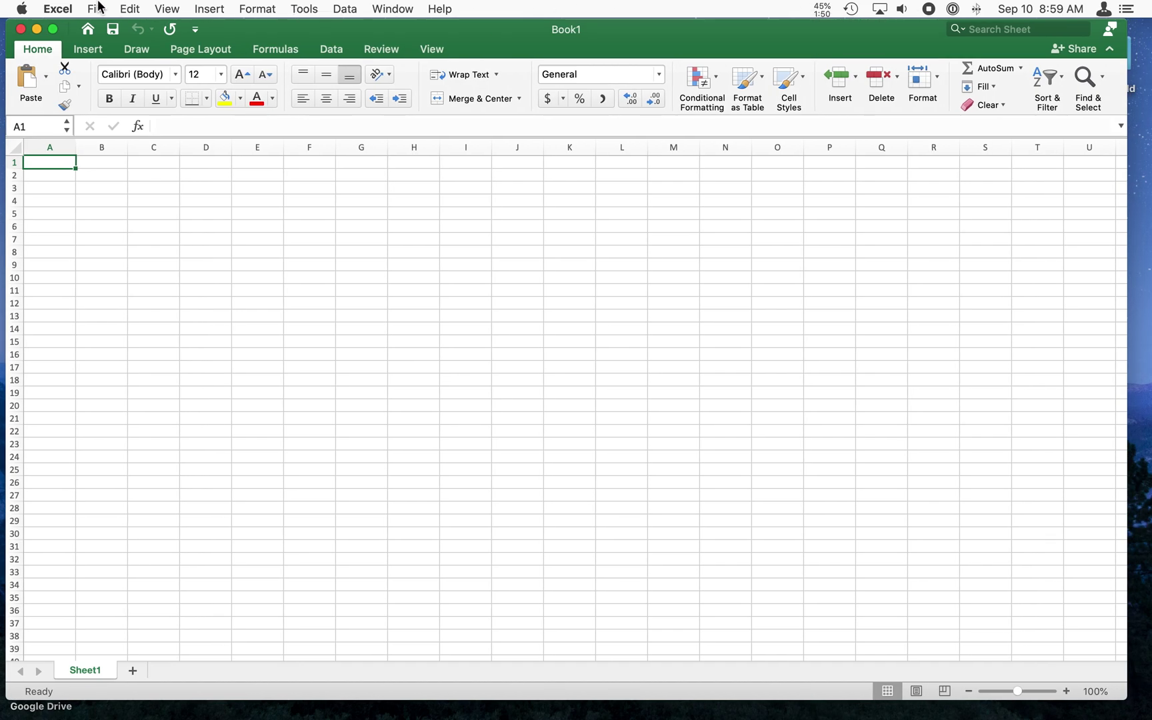
- Save the new workbook on the Desktop of this Mac under the name "Excel Intro"
click(96, 8)
click(162, 113)
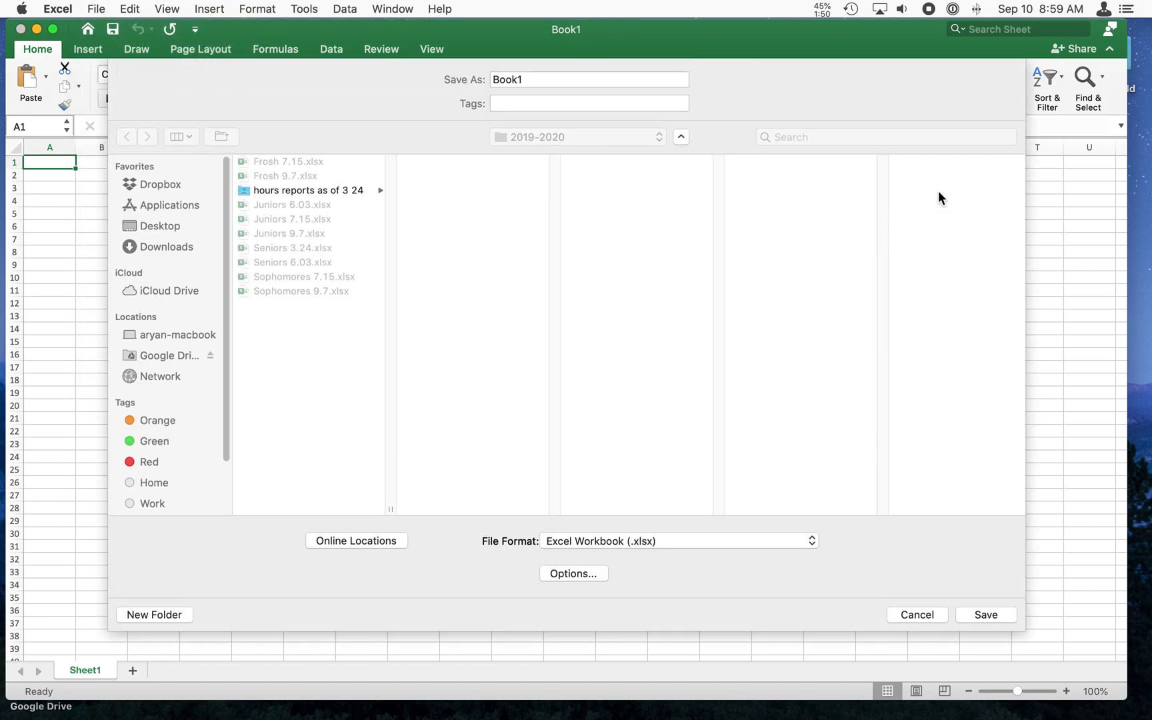
click(347, 539)
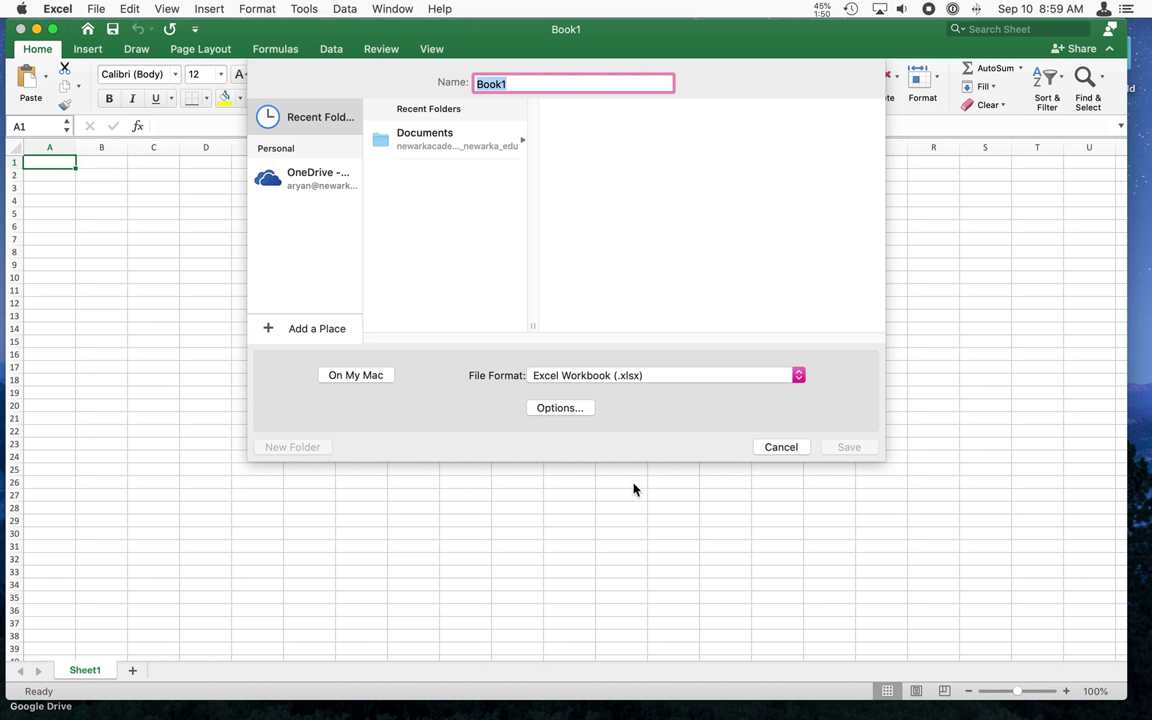
click(354, 375)
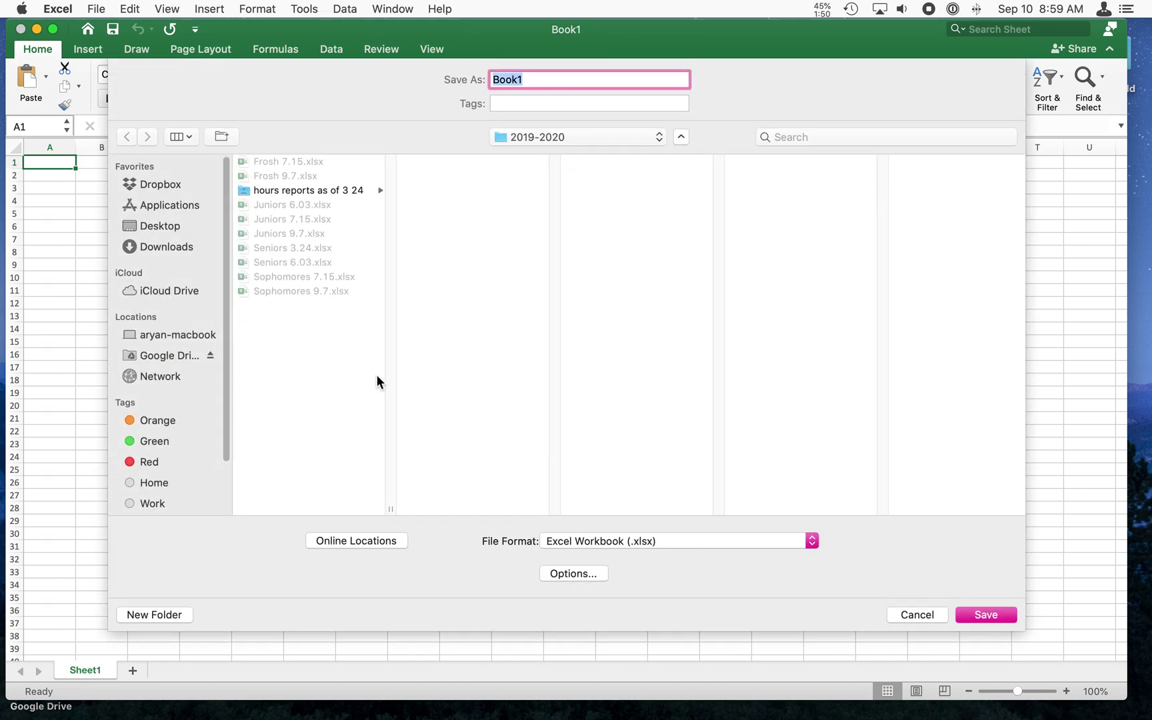
click(167, 226)
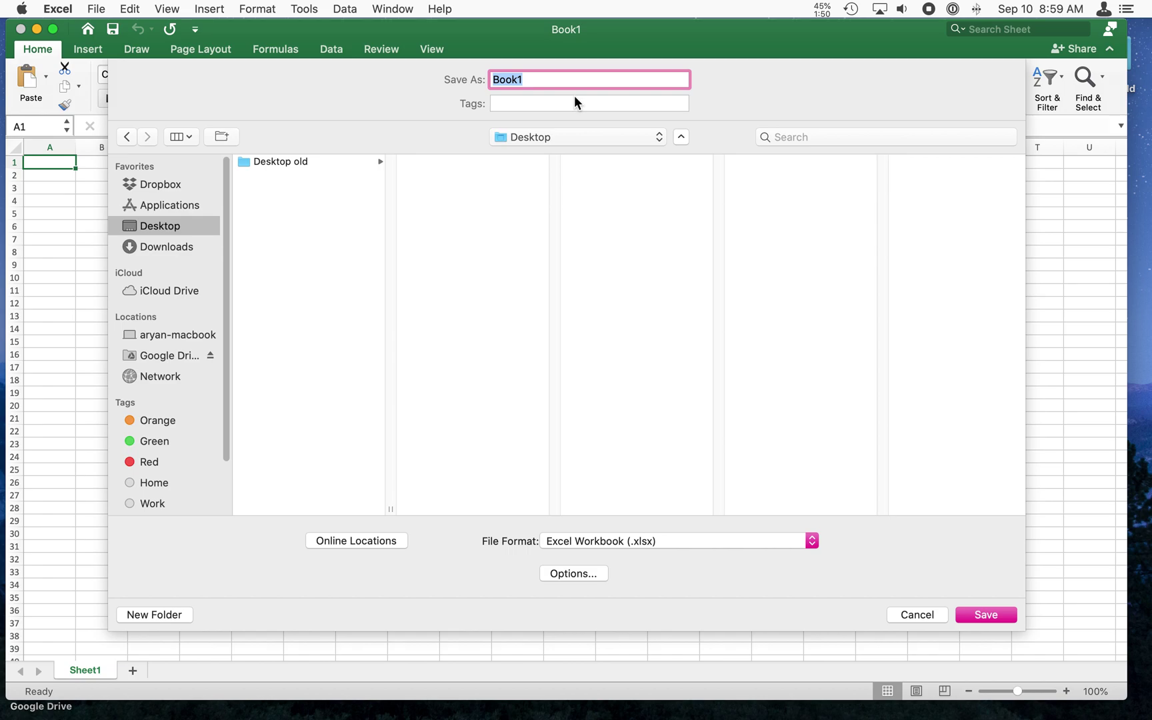
text(Excel Intro)
click(985, 614)
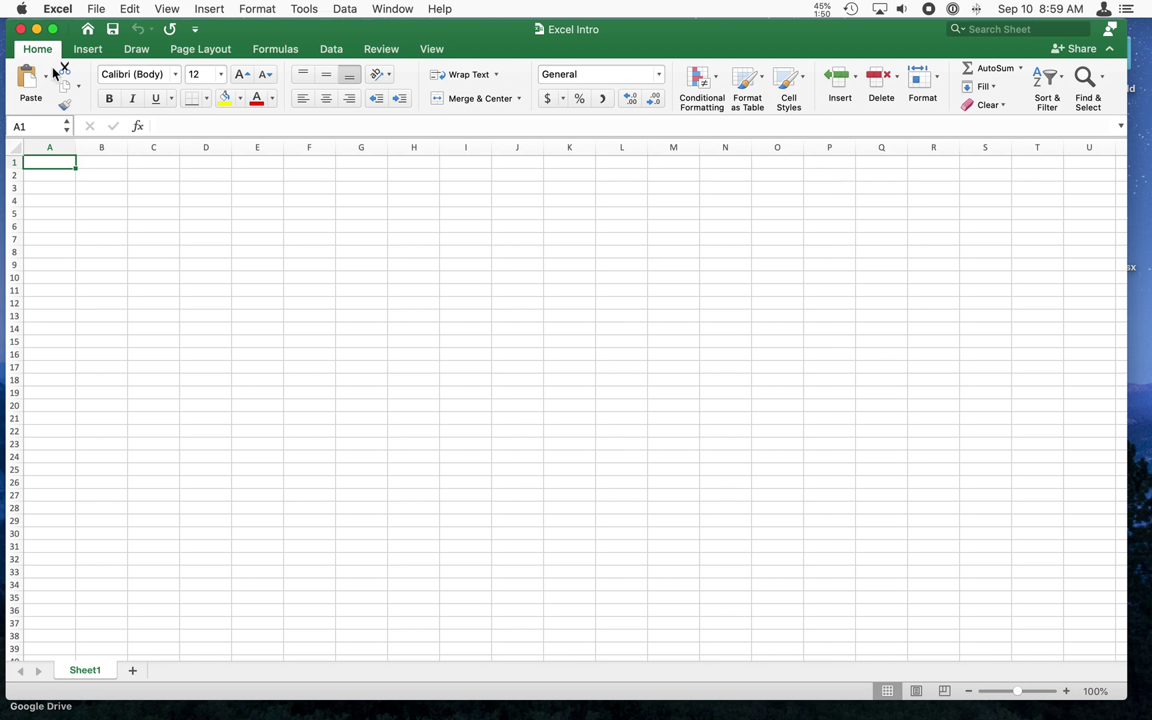
- Examine the available command sets for inserting, drawing, page layout, formulas, data, review and view, ending at the home commands
click(87, 50)
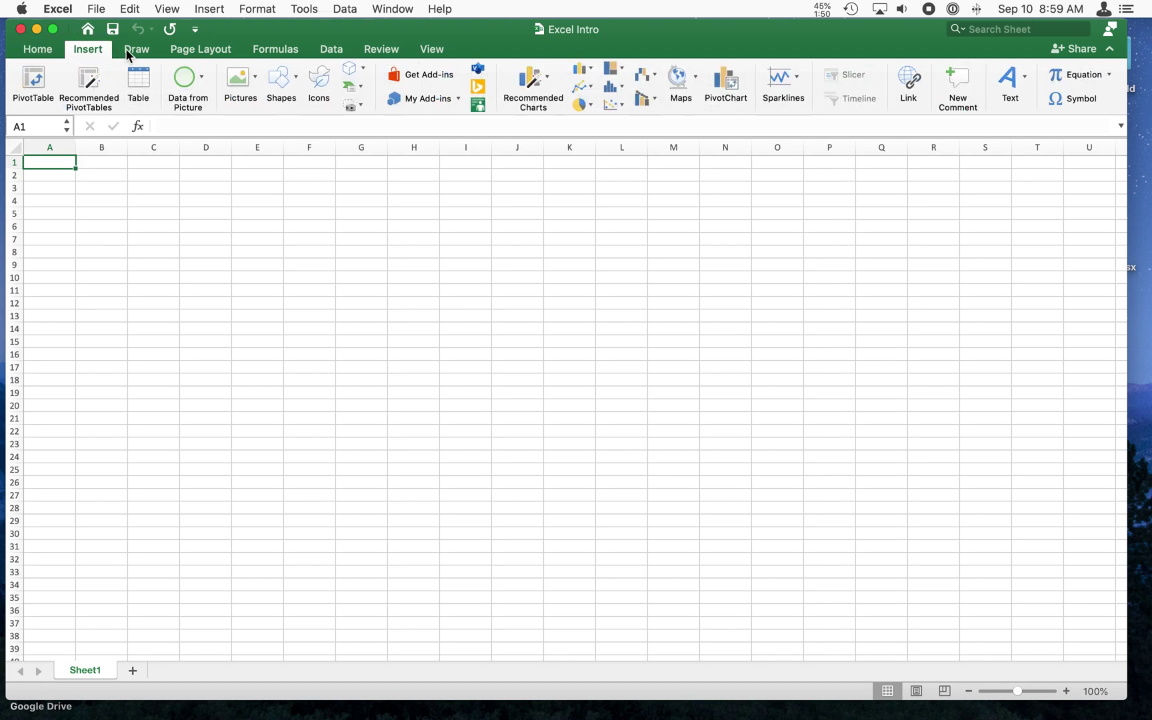
click(136, 50)
click(188, 52)
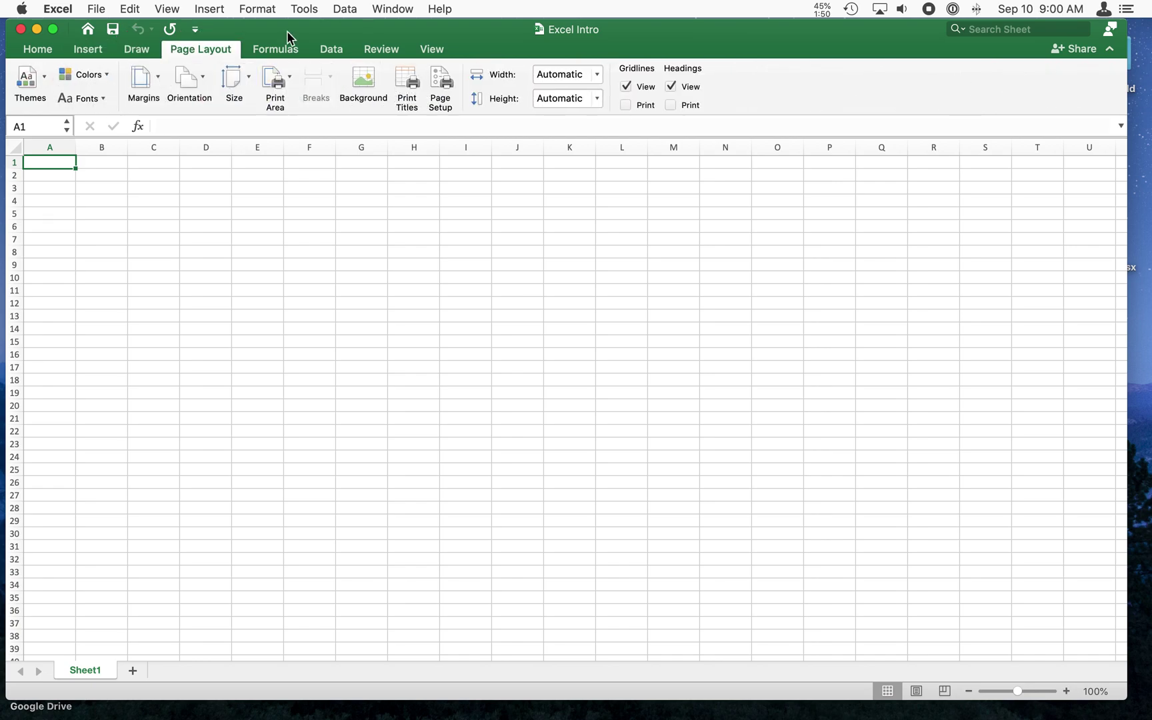
click(280, 56)
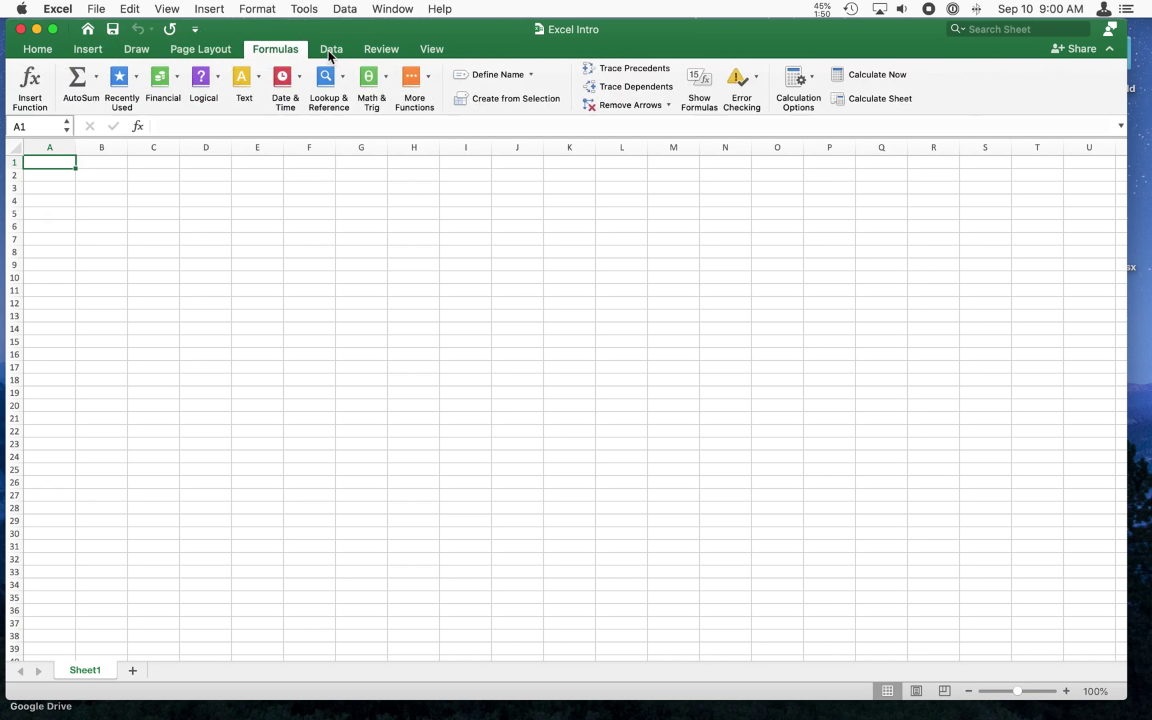
click(330, 53)
click(376, 50)
click(427, 52)
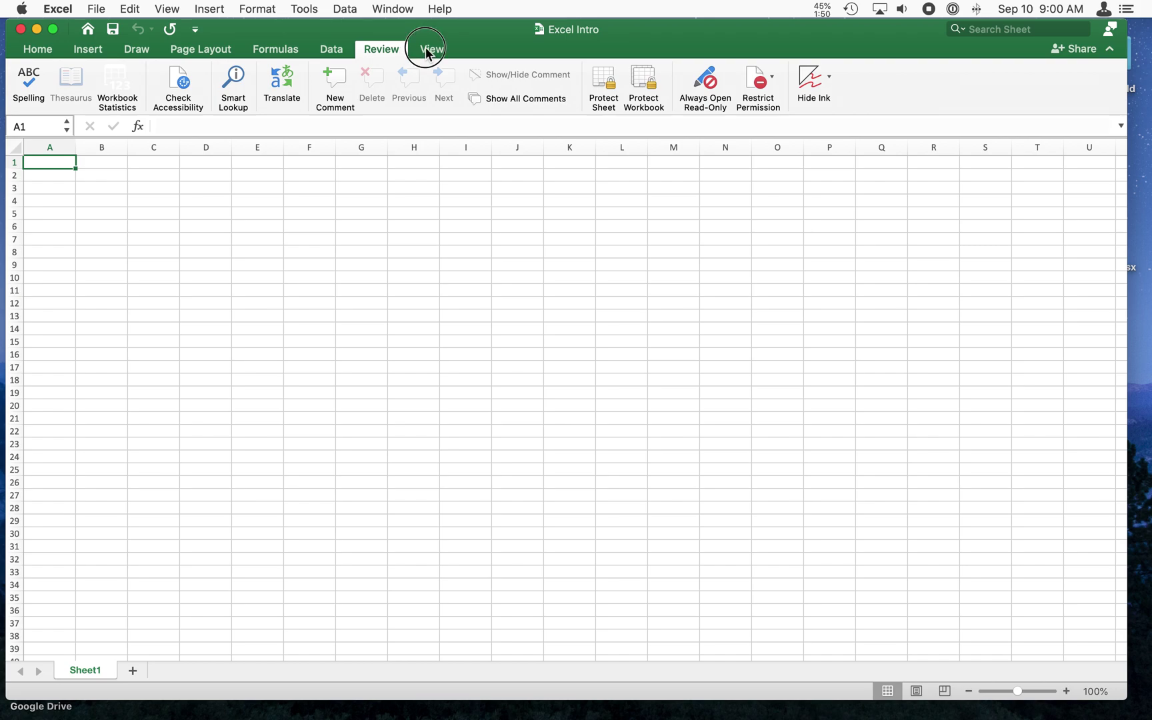
click(40, 50)
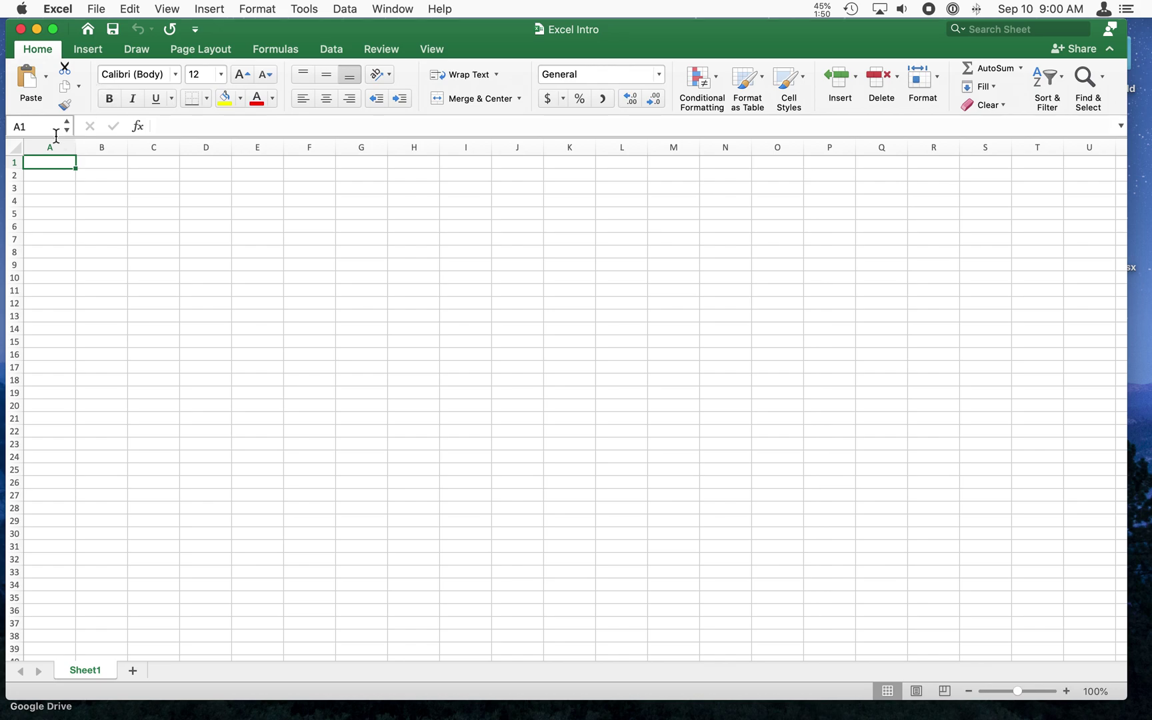
- Enlarge the worksheet display, trying 150% zoom first and settling on 200%
click(438, 52)
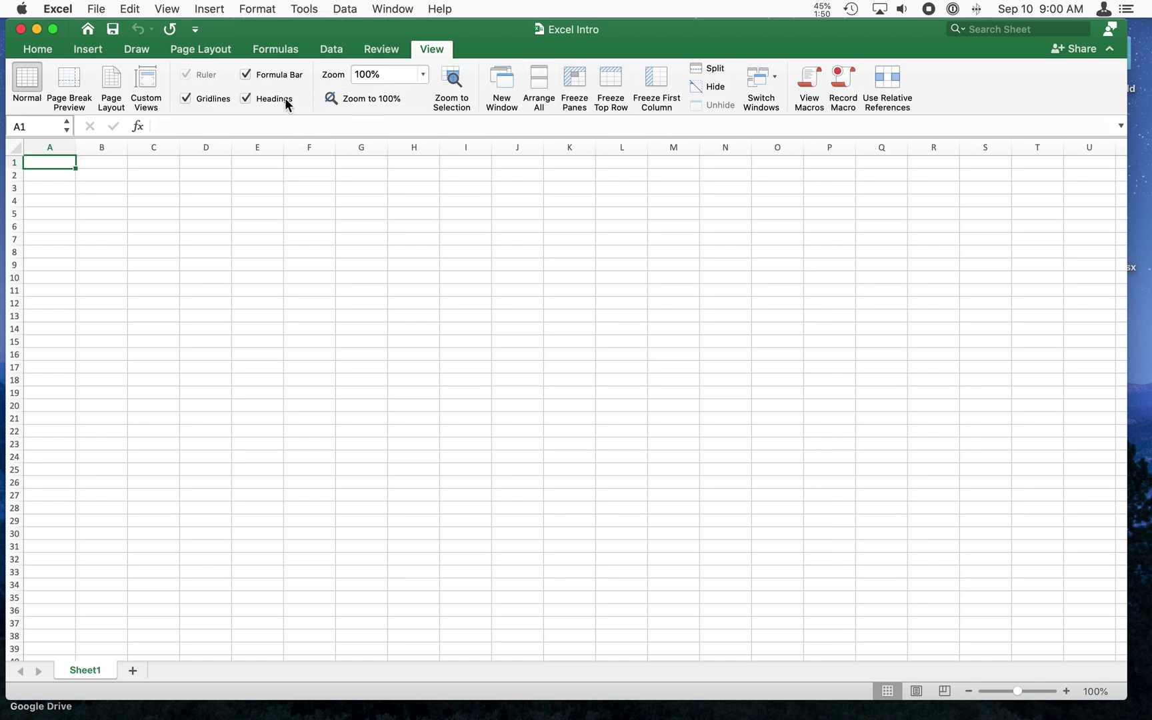
click(423, 74)
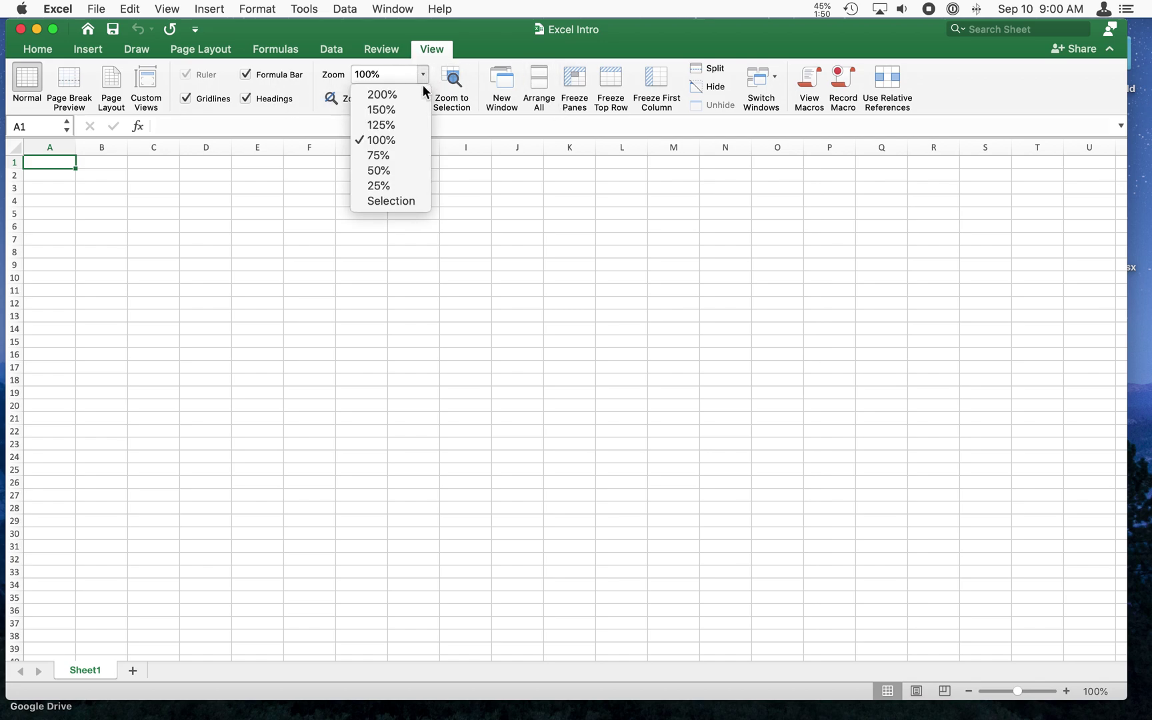
click(412, 110)
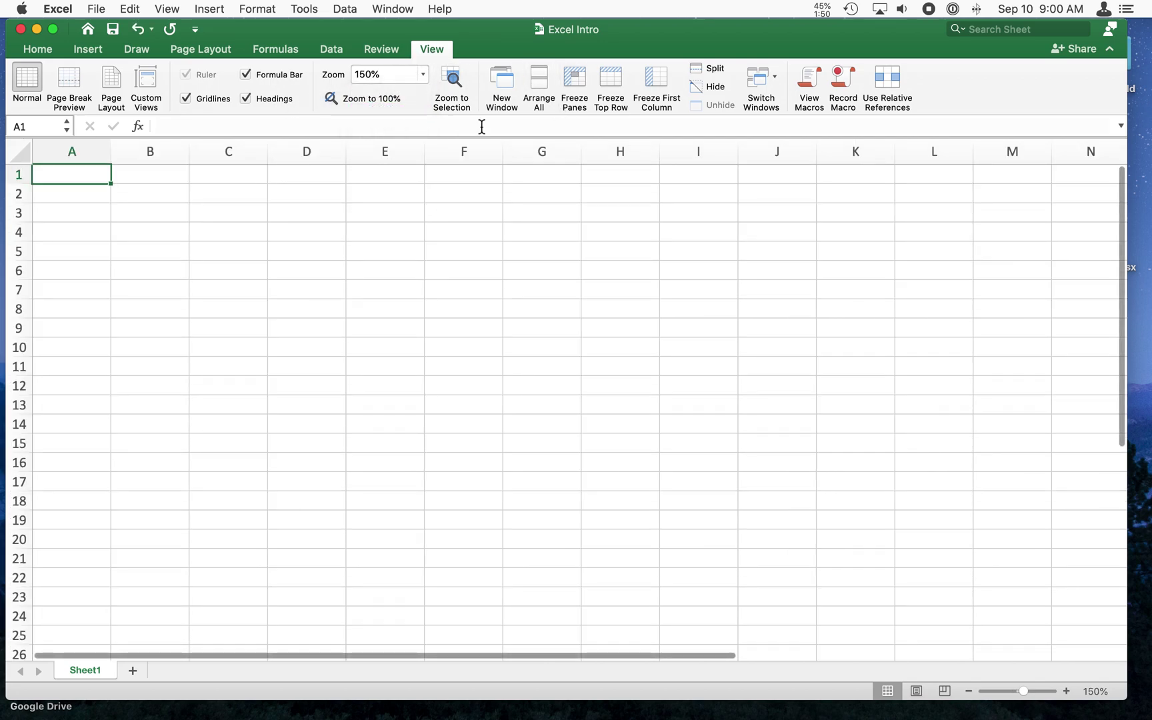
click(423, 74)
click(400, 93)
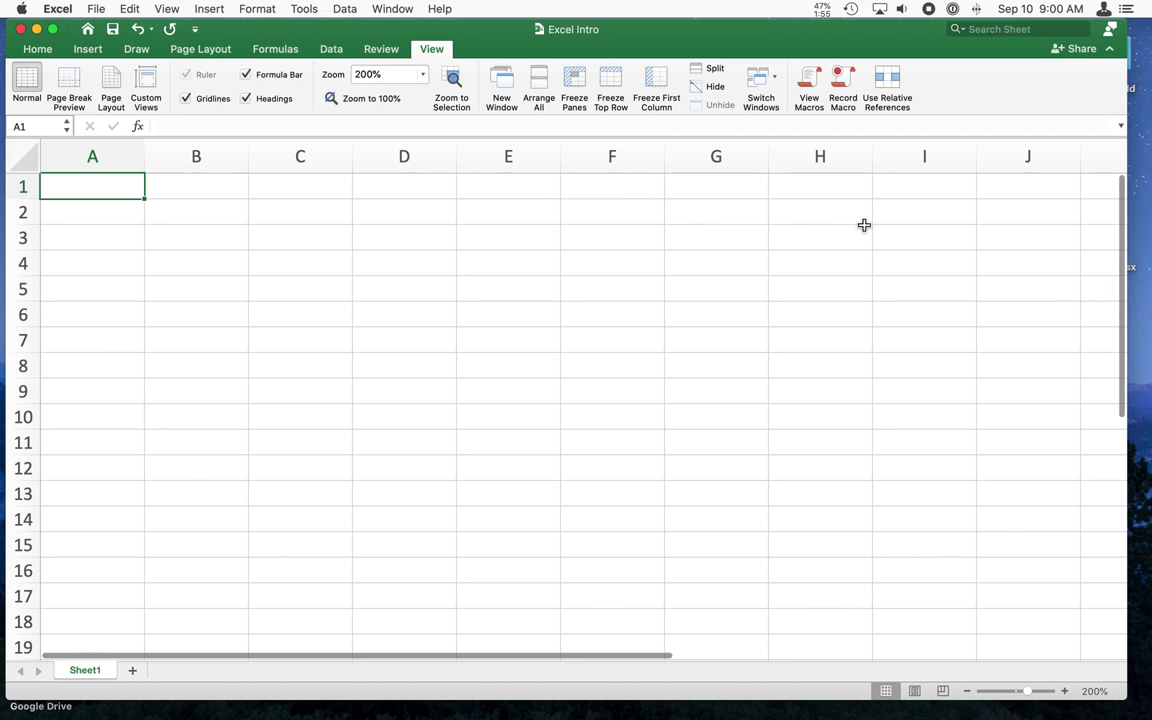
- Explore how cells are addressed by selecting column A, row 1 and the single cells A1 and B2
click(116, 154)
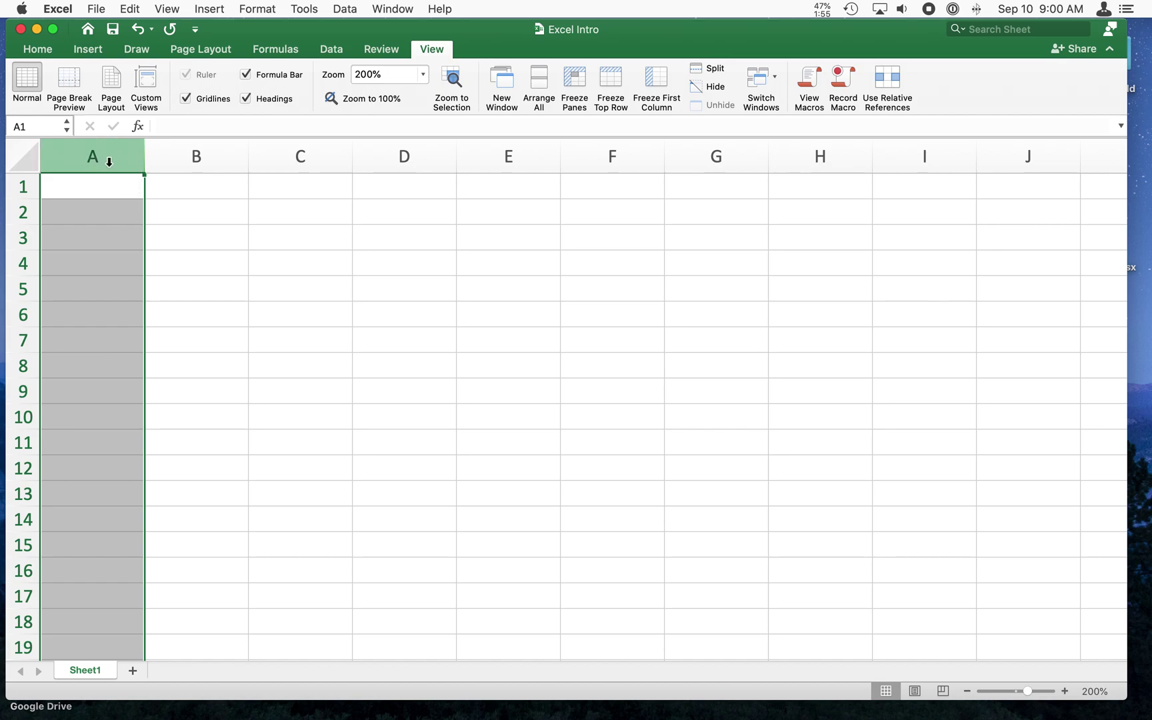
click(22, 188)
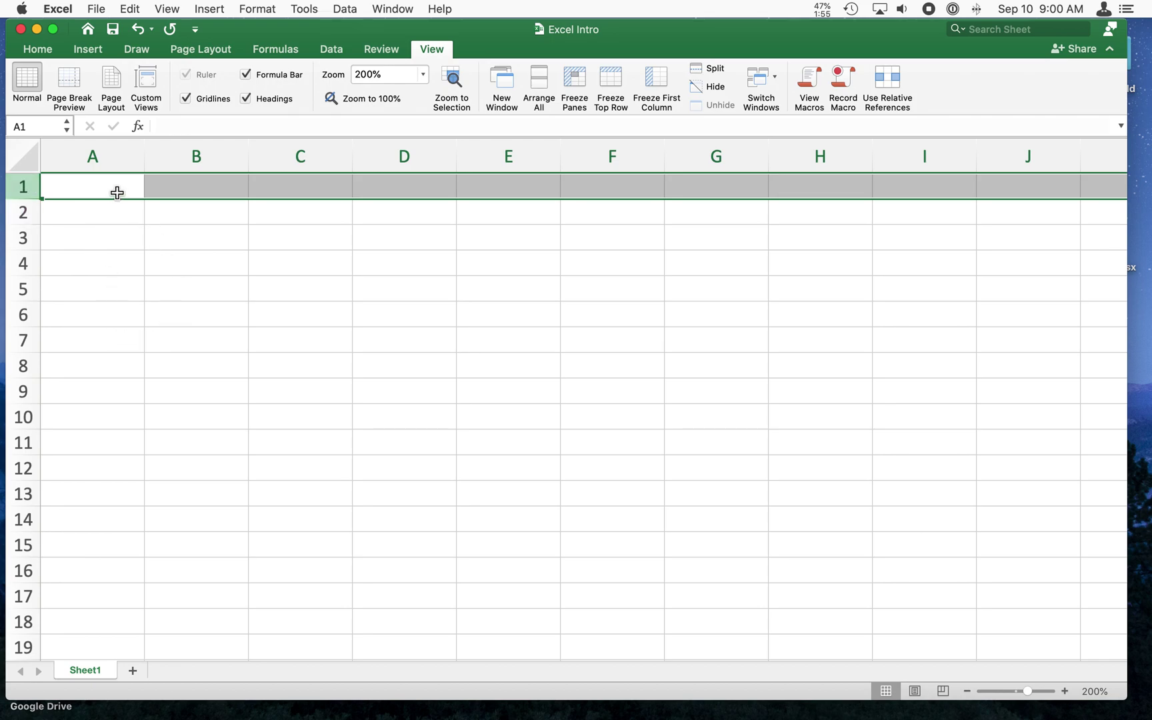
click(354, 323)
click(85, 194)
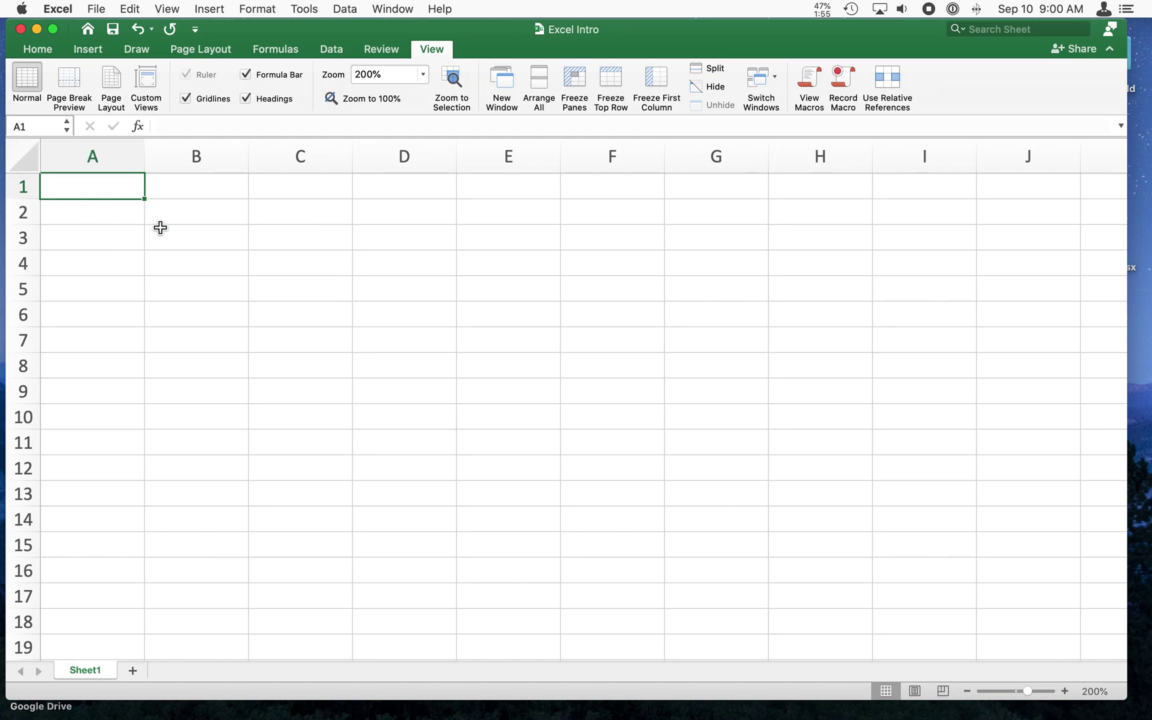
click(189, 213)
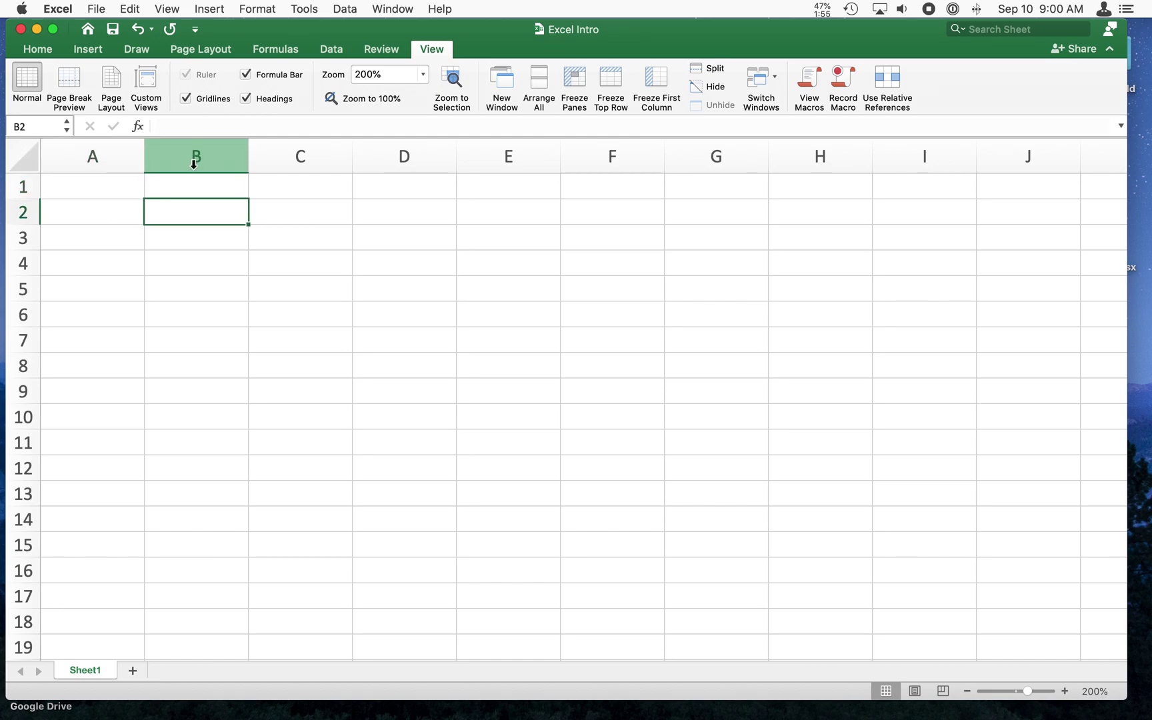
click(97, 186)
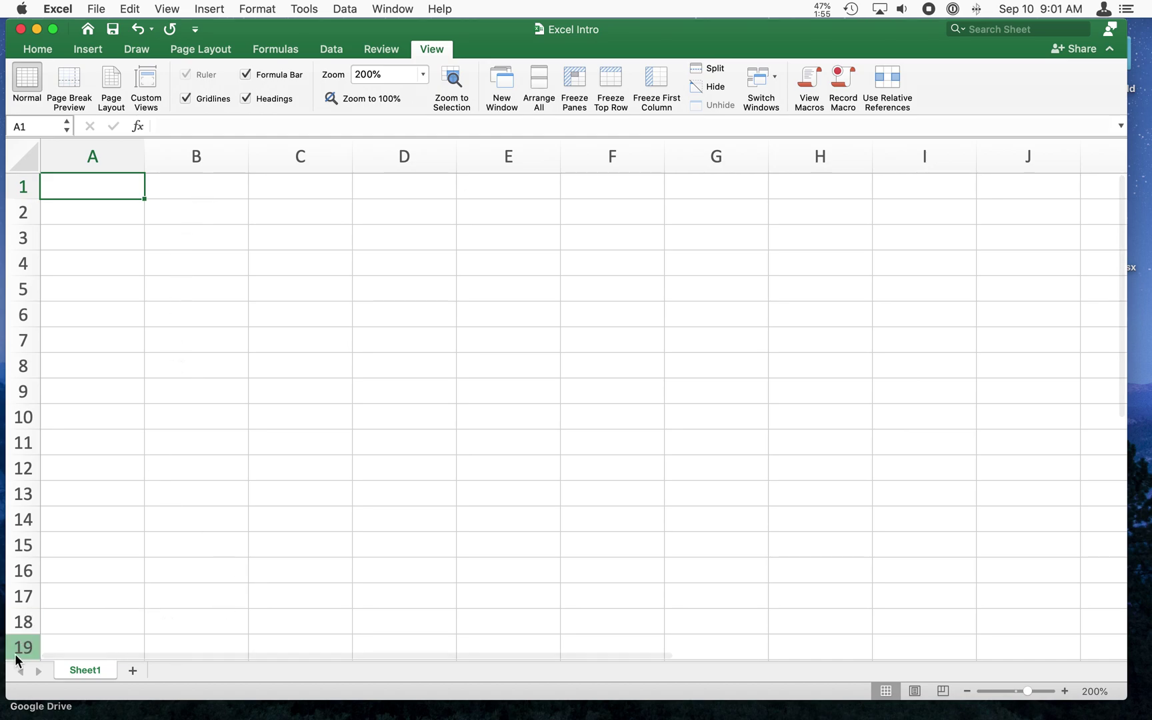
- Add a second worksheet to the workbook, switch between the two sheets and return to the first one
right_click(82, 669)
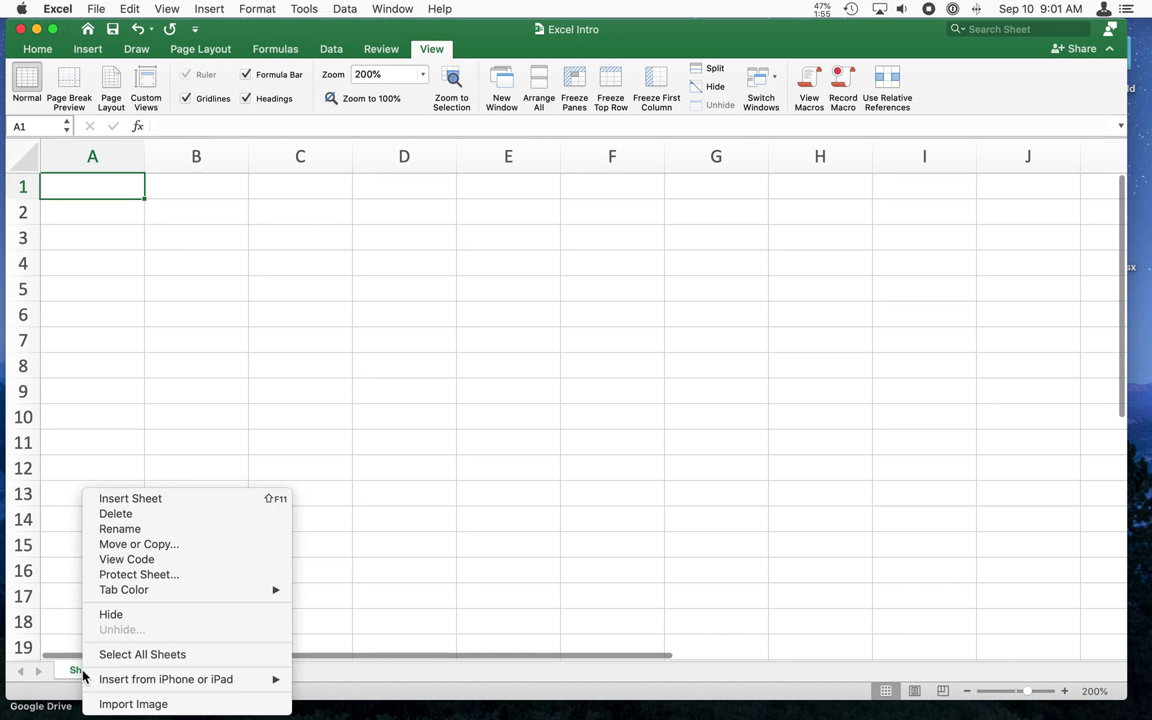
click(147, 708)
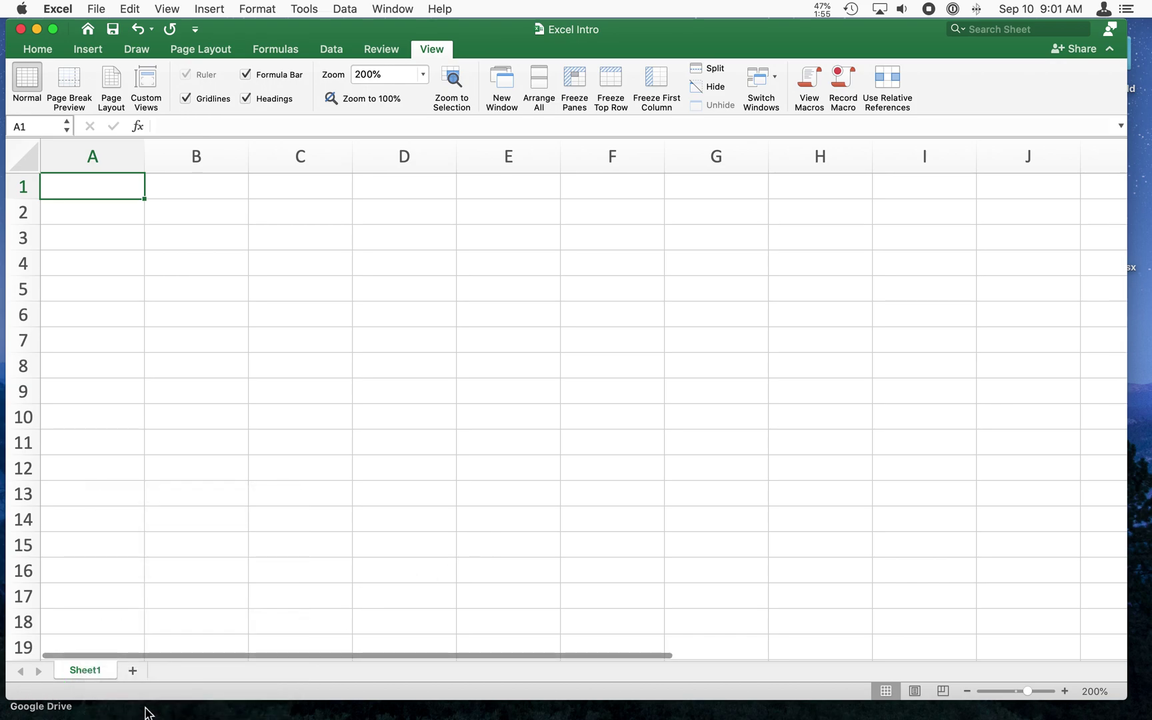
click(132, 670)
click(87, 670)
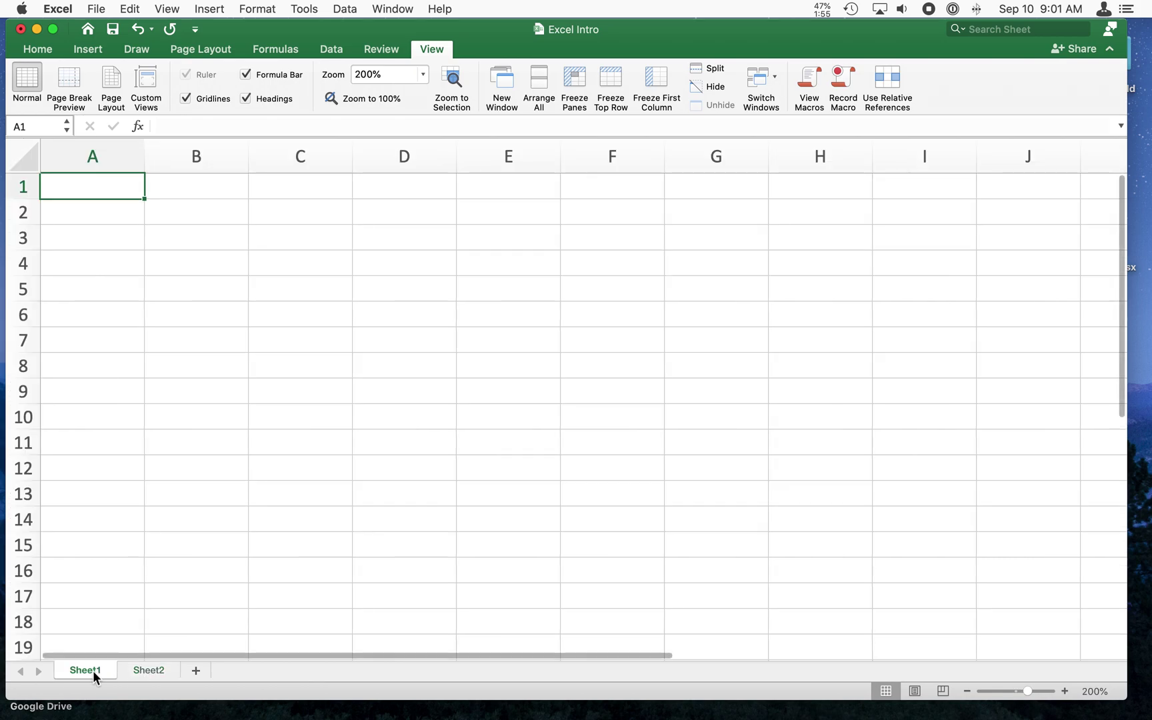
click(138, 671)
click(90, 674)
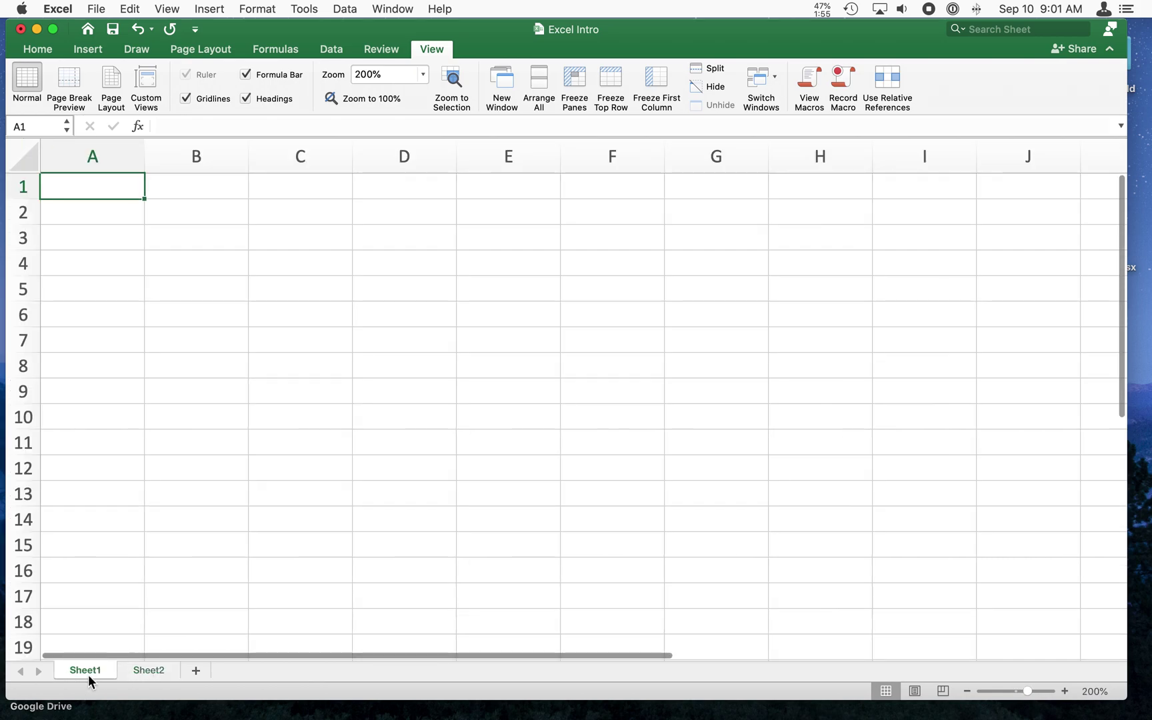
- Rename the first worksheet as "Data Set 1"
right_click(88, 674)
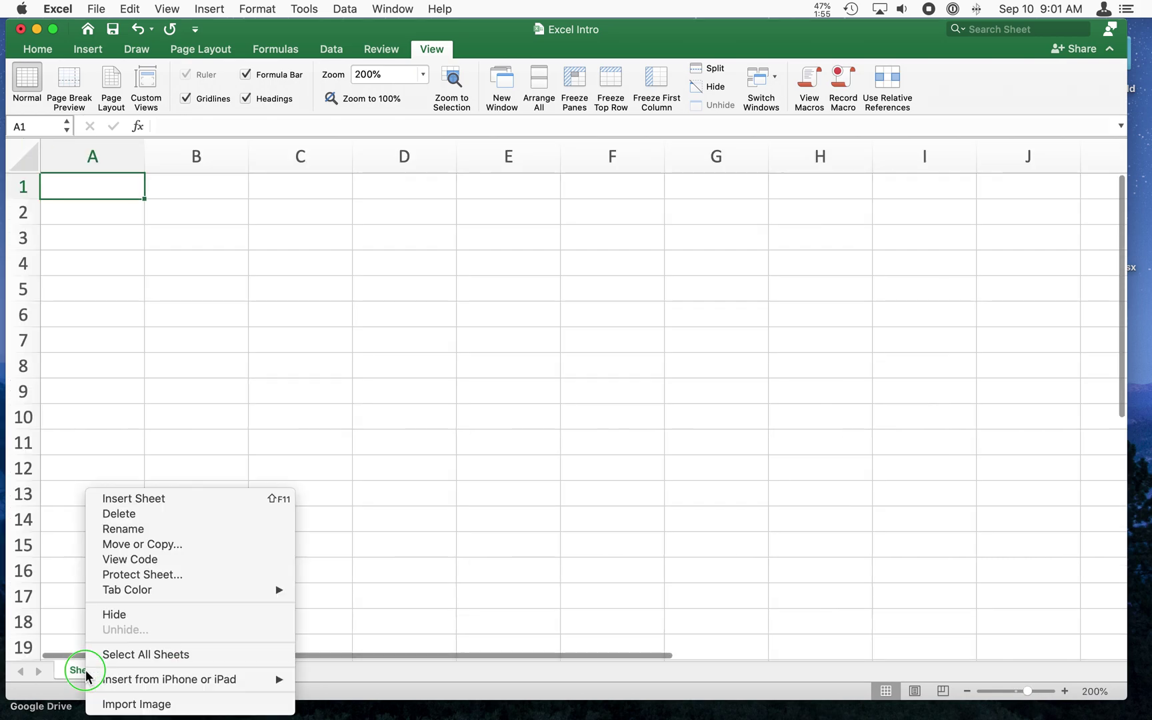
click(153, 534)
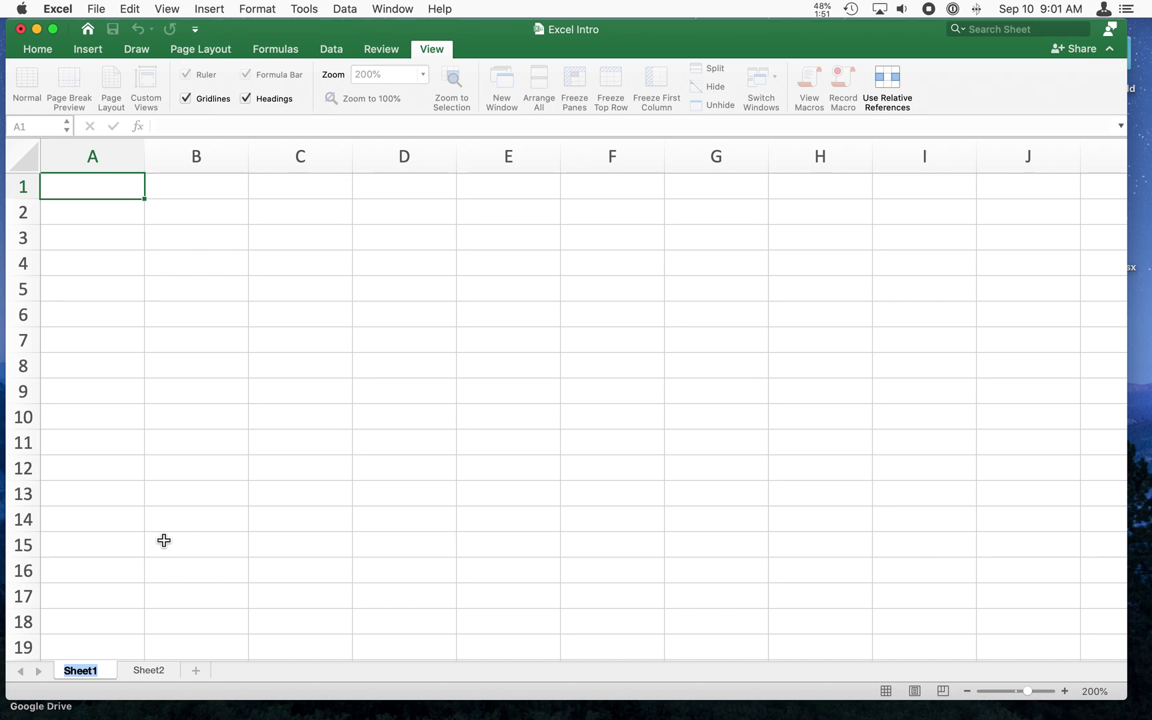
text(Data Set 1)
click(365, 472)
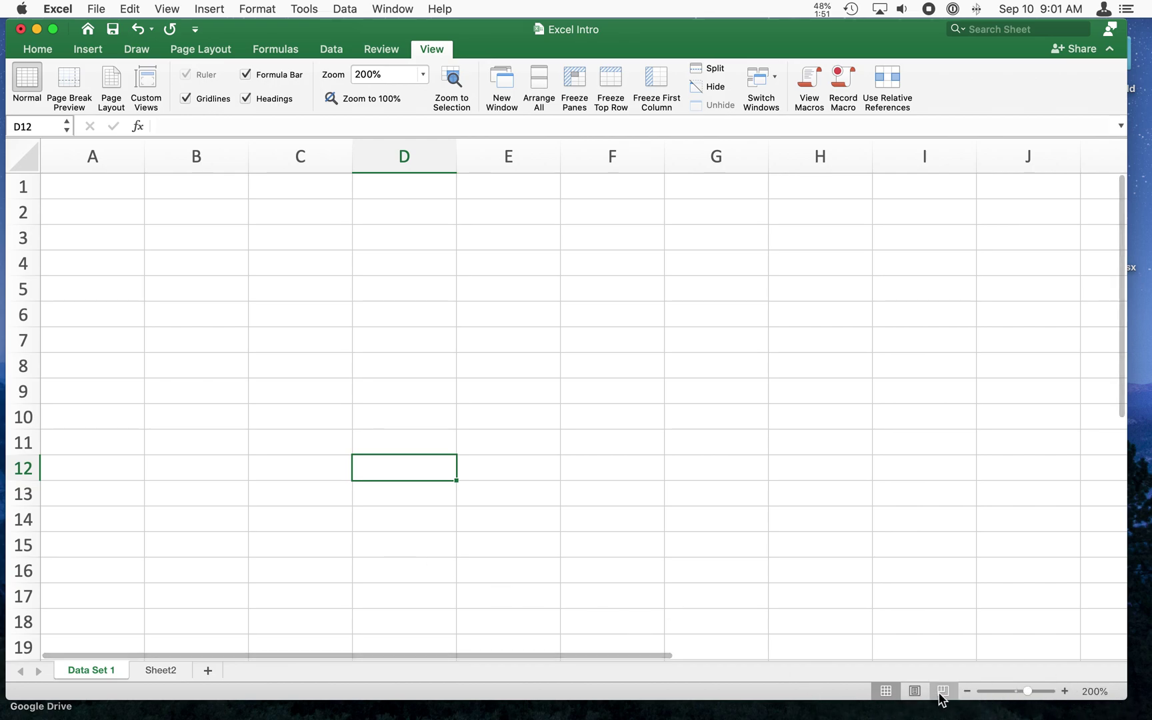
- Enter the column heading "meters" in cell A1 and move on to cell B1
click(107, 194)
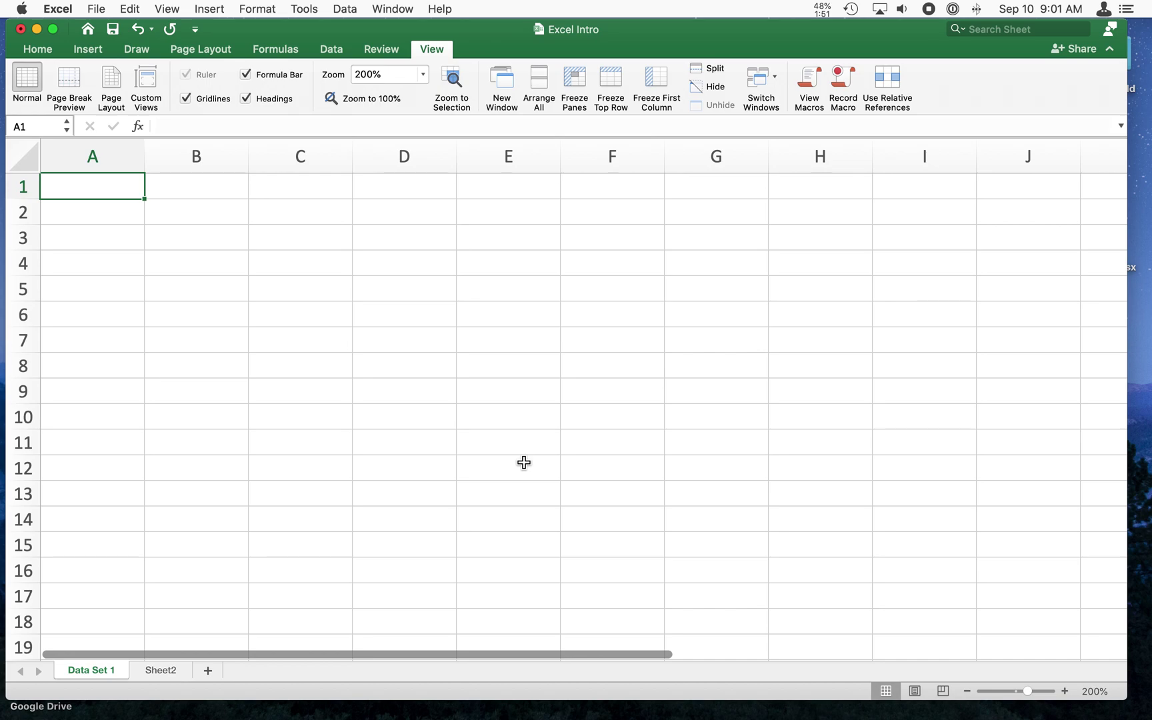
text(meters)
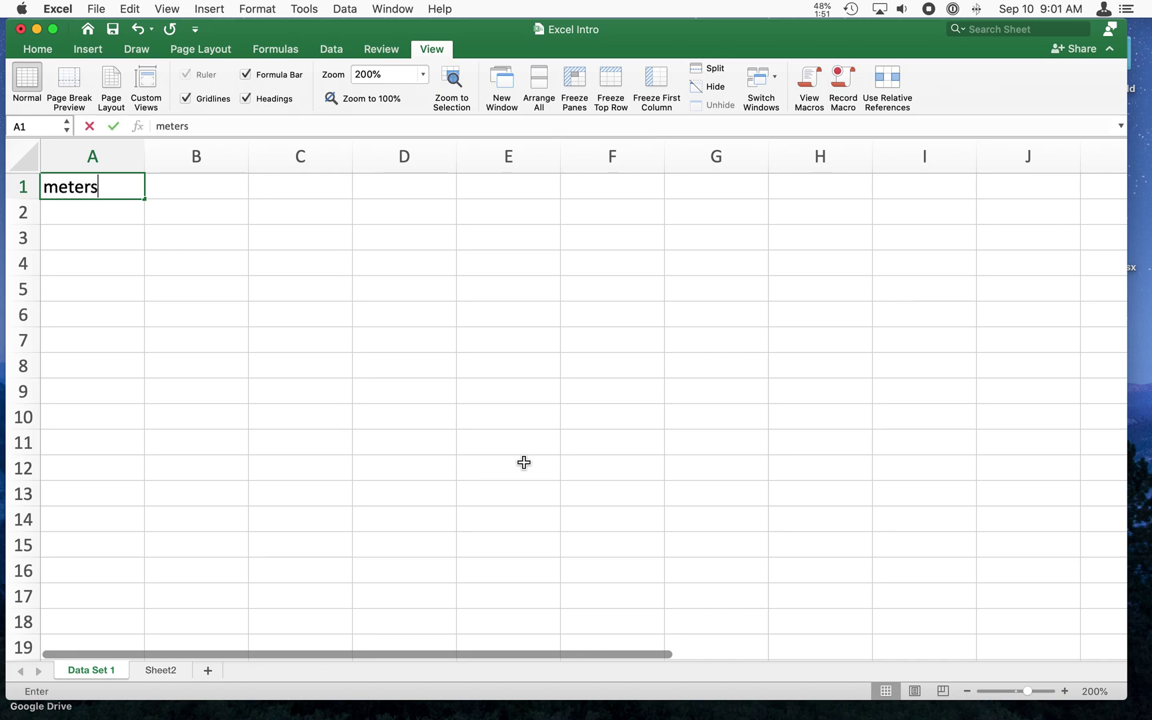
key(Tab)
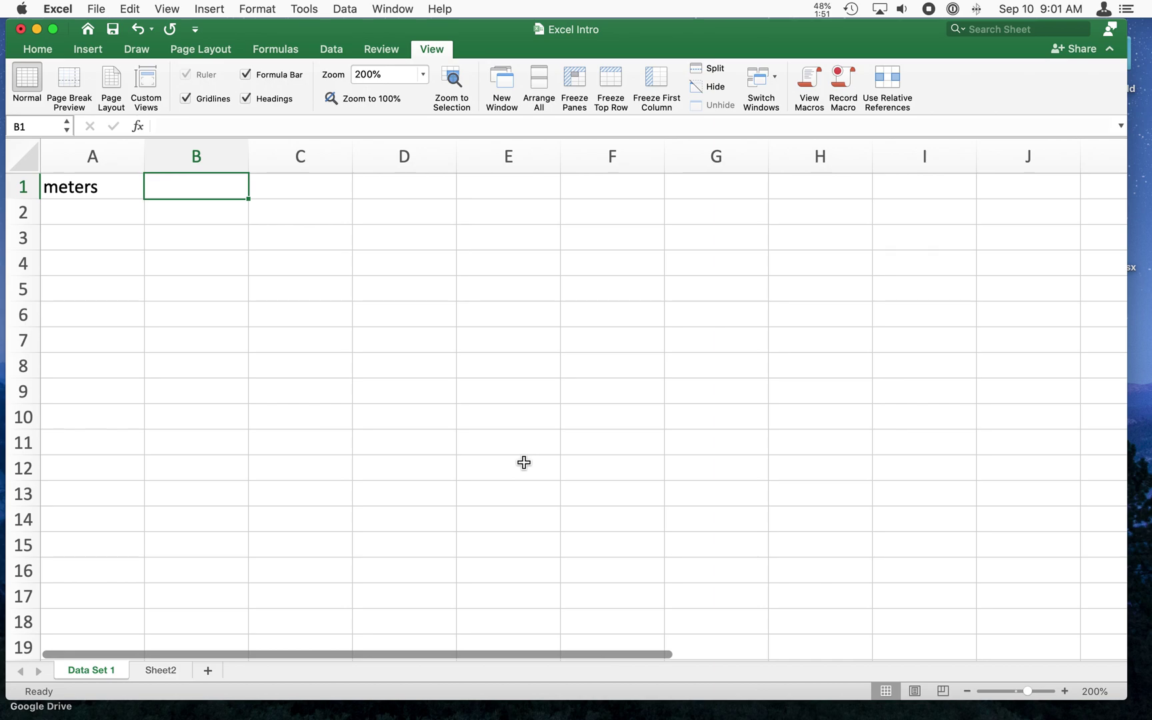
- Enter the number 12 in cell B1 and compare how it is aligned with the text entry in cell A1
text(12)
key(Return)
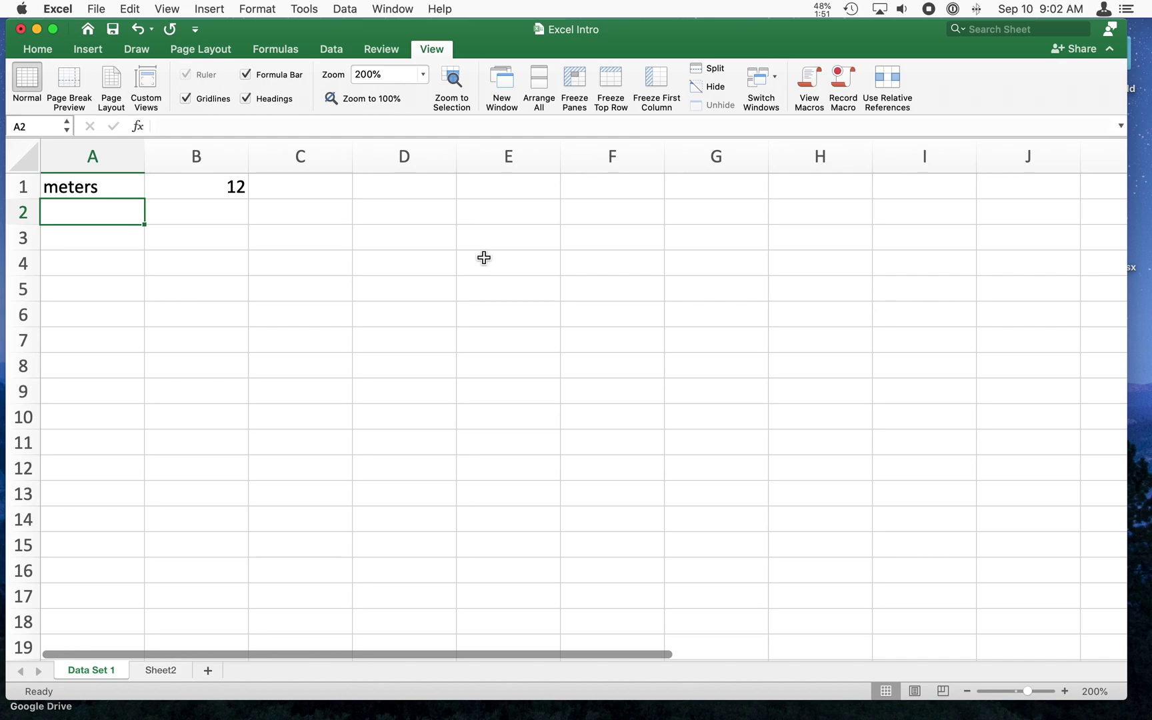
click(93, 186)
click(211, 193)
click(90, 190)
click(198, 185)
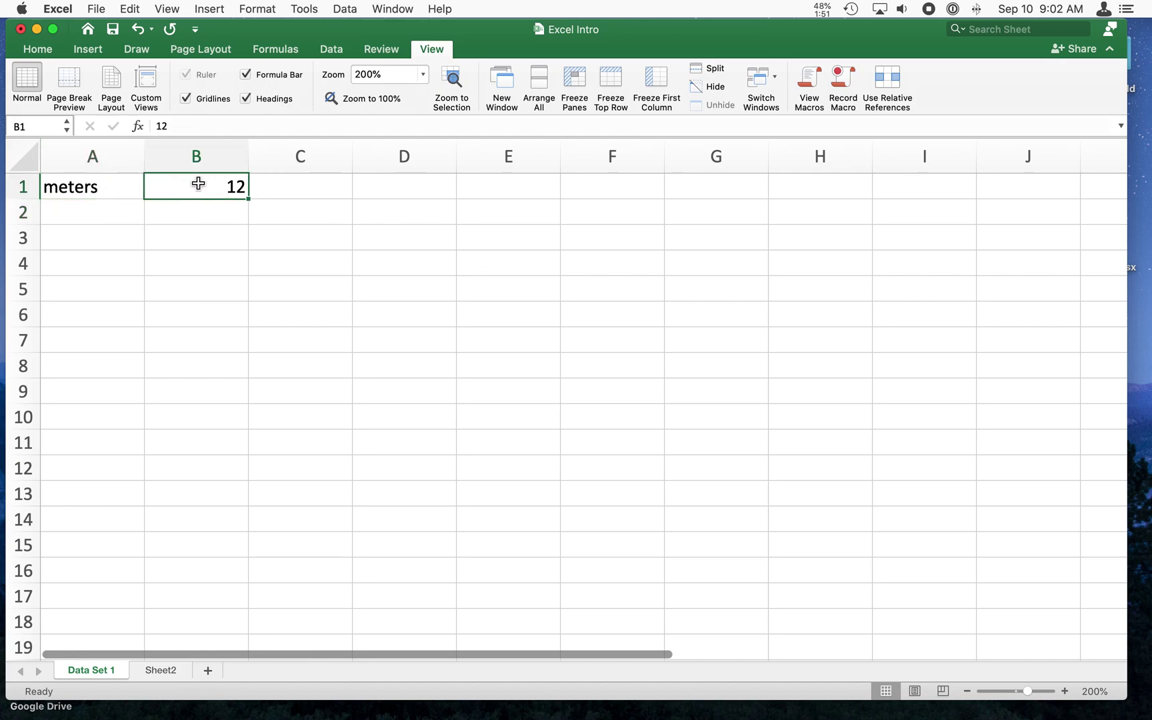
click(109, 189)
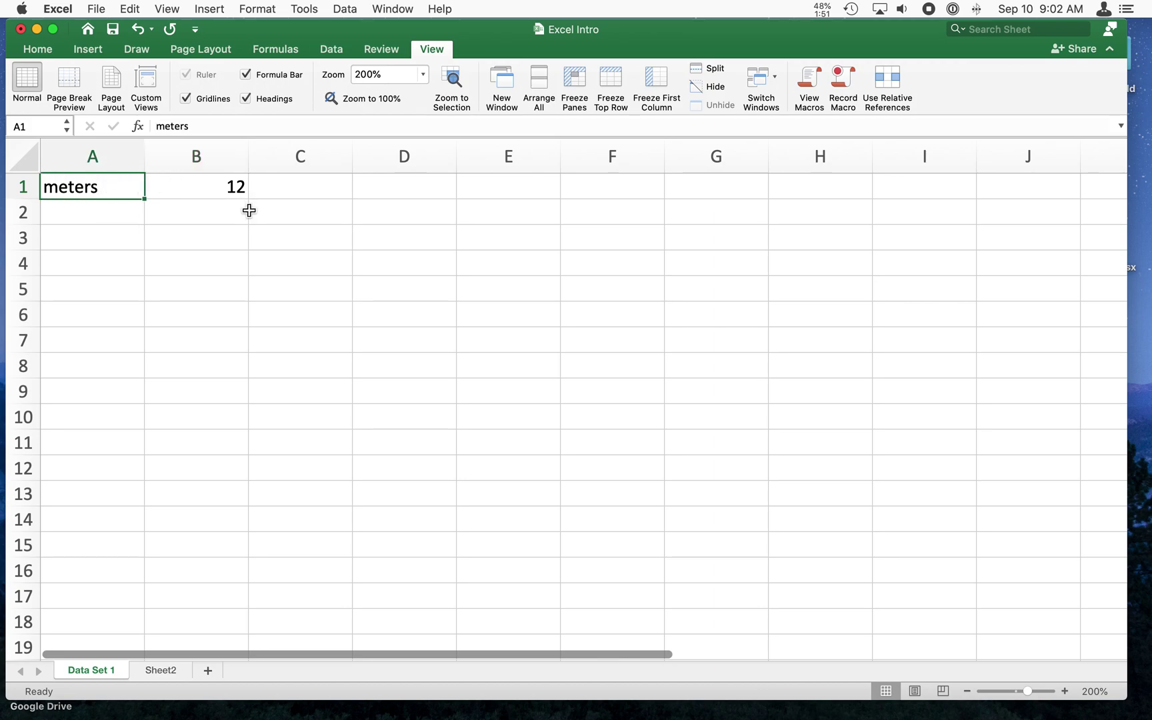
click(204, 197)
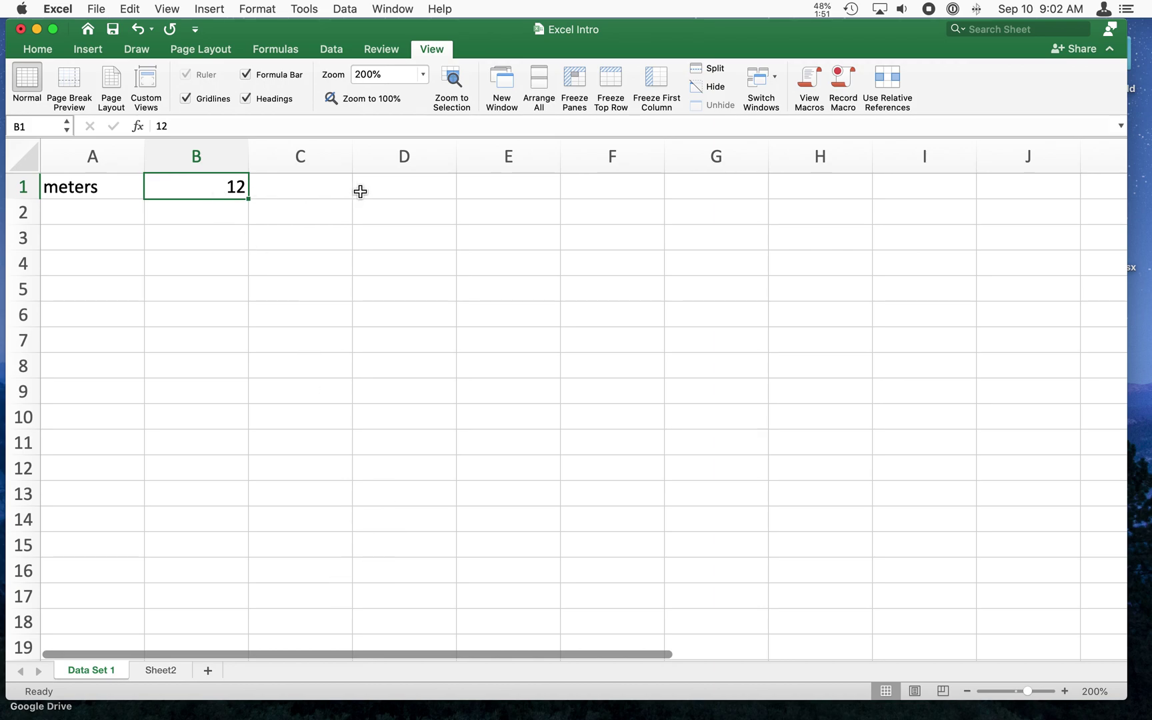
- Enter "12 m" in cell C1 and reselect that cell to inspect its alignment
click(307, 184)
text(12 m)
key(Return)
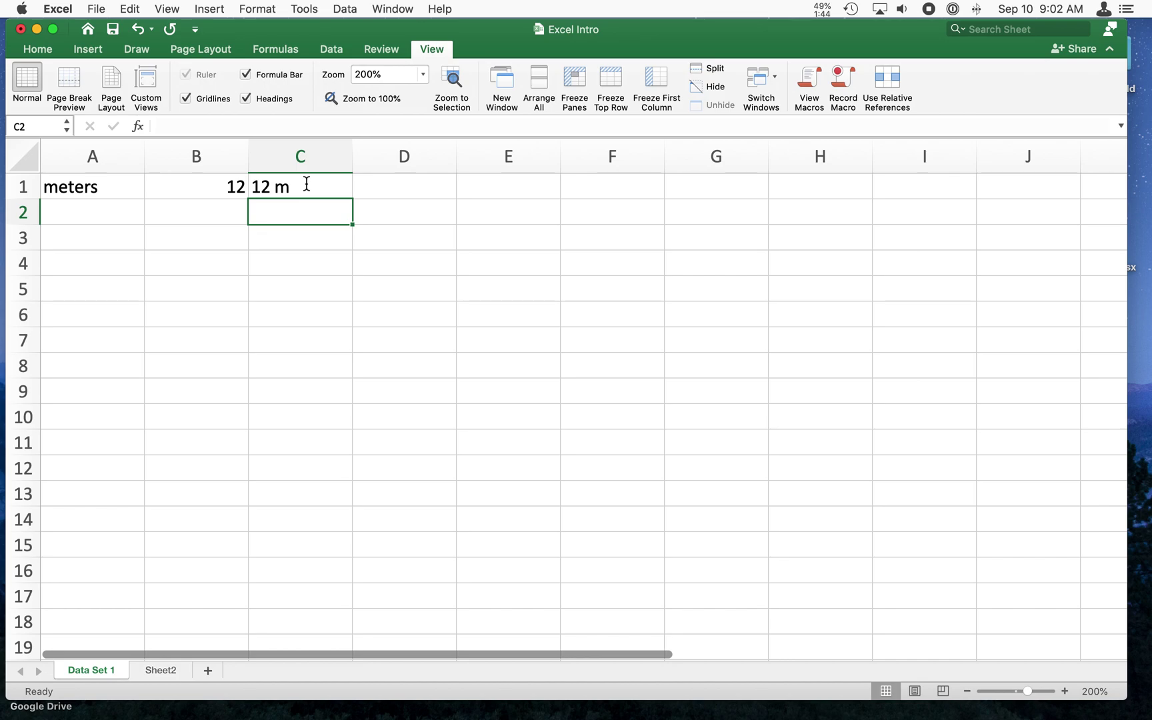
click(317, 190)
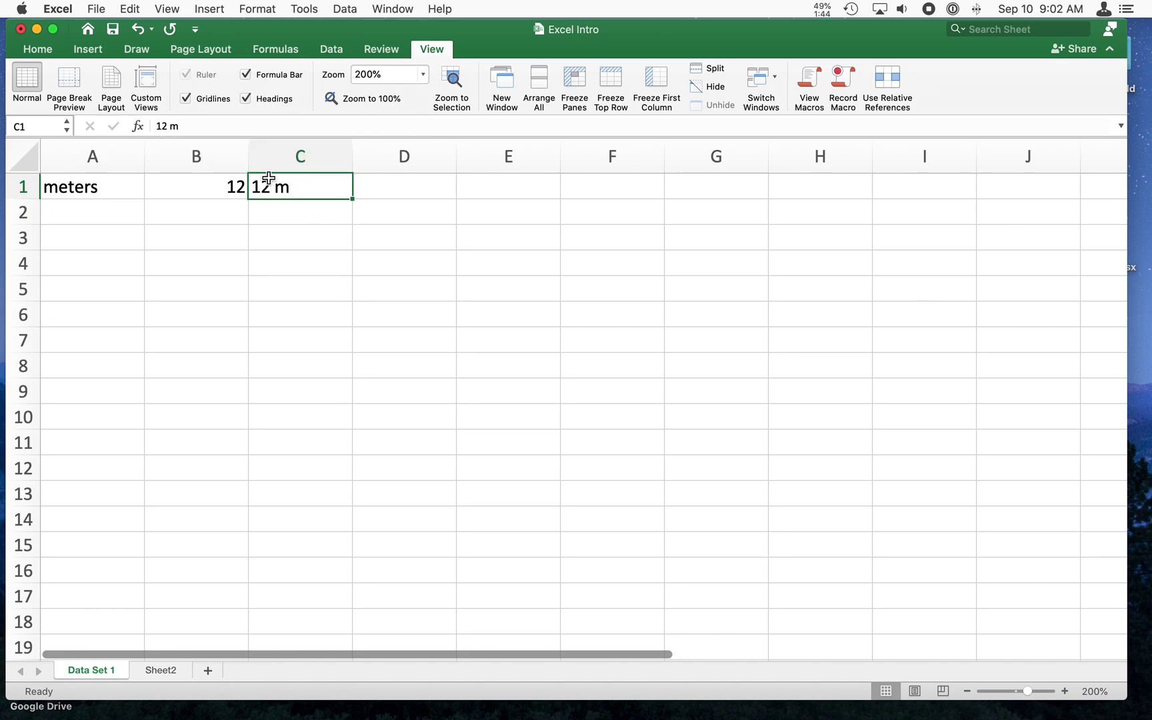